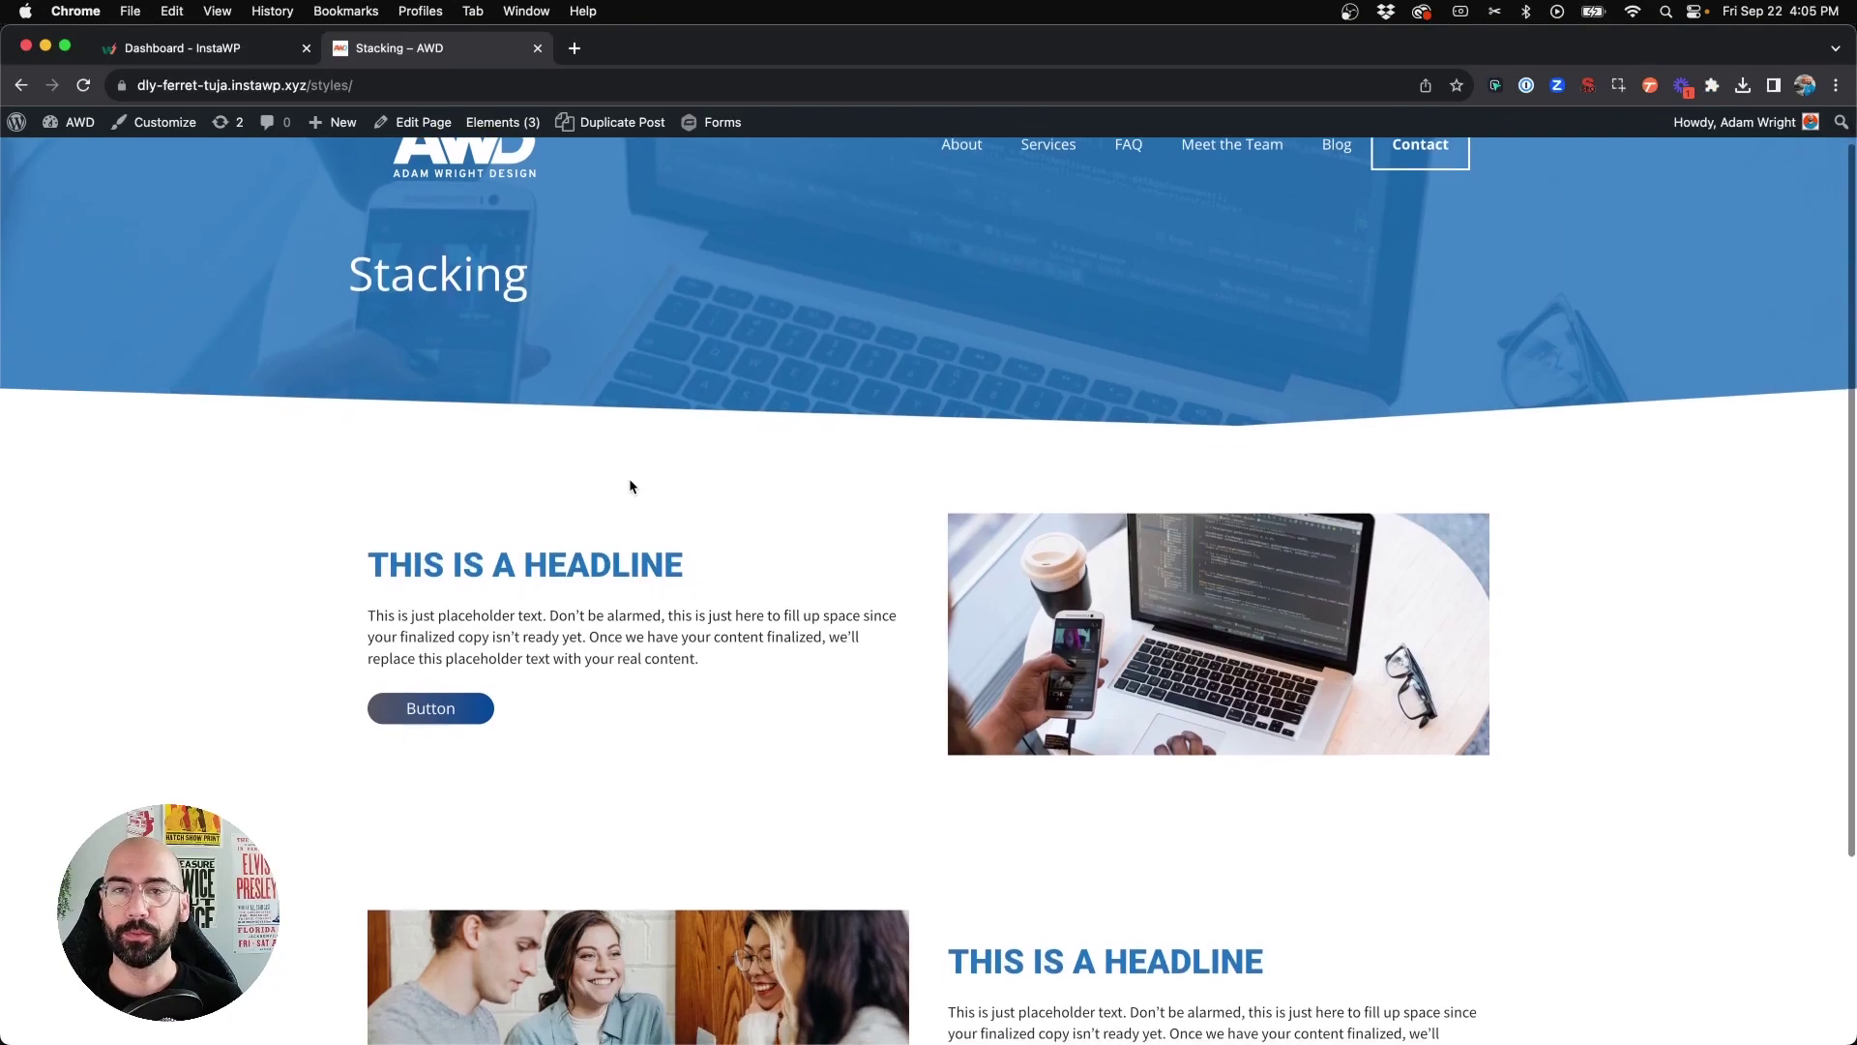
scroll(629, 484, "down", 3)
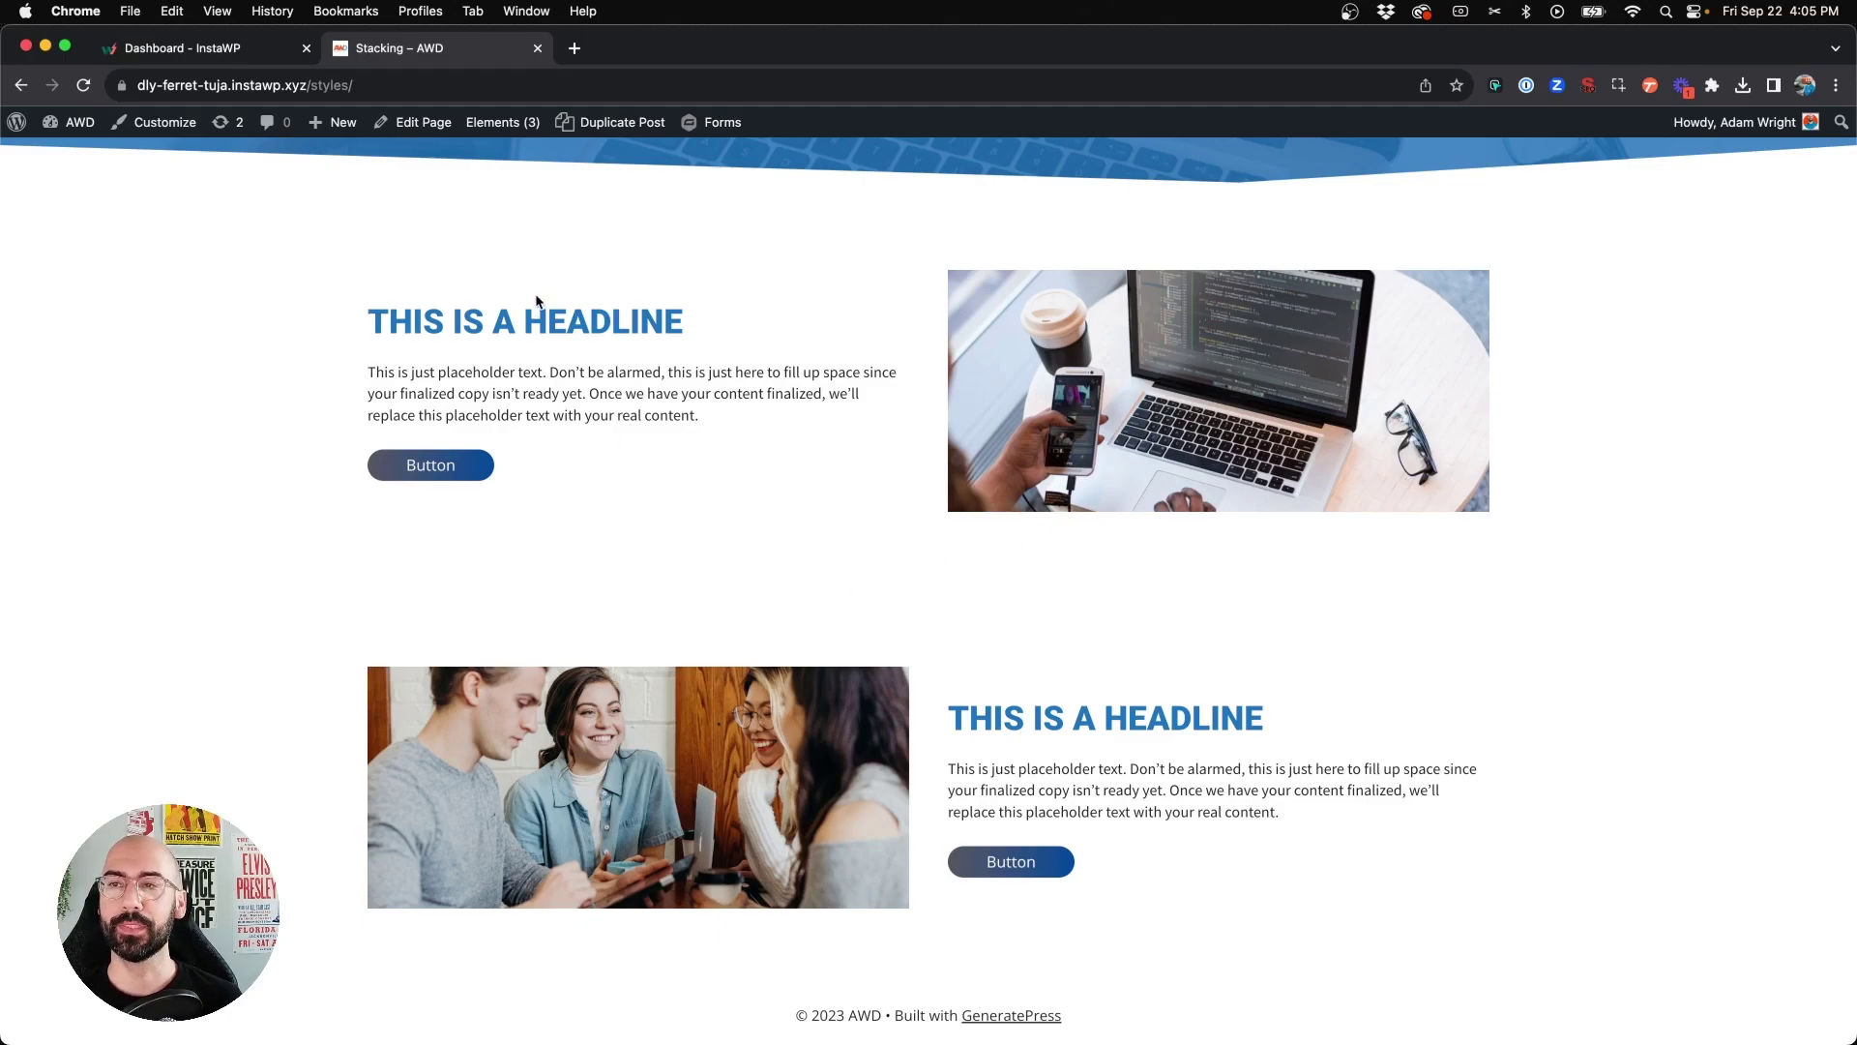
Highlight the headline and paragraph of the first and second rows on the Stacking page
left_click_drag(388, 314, 720, 420)
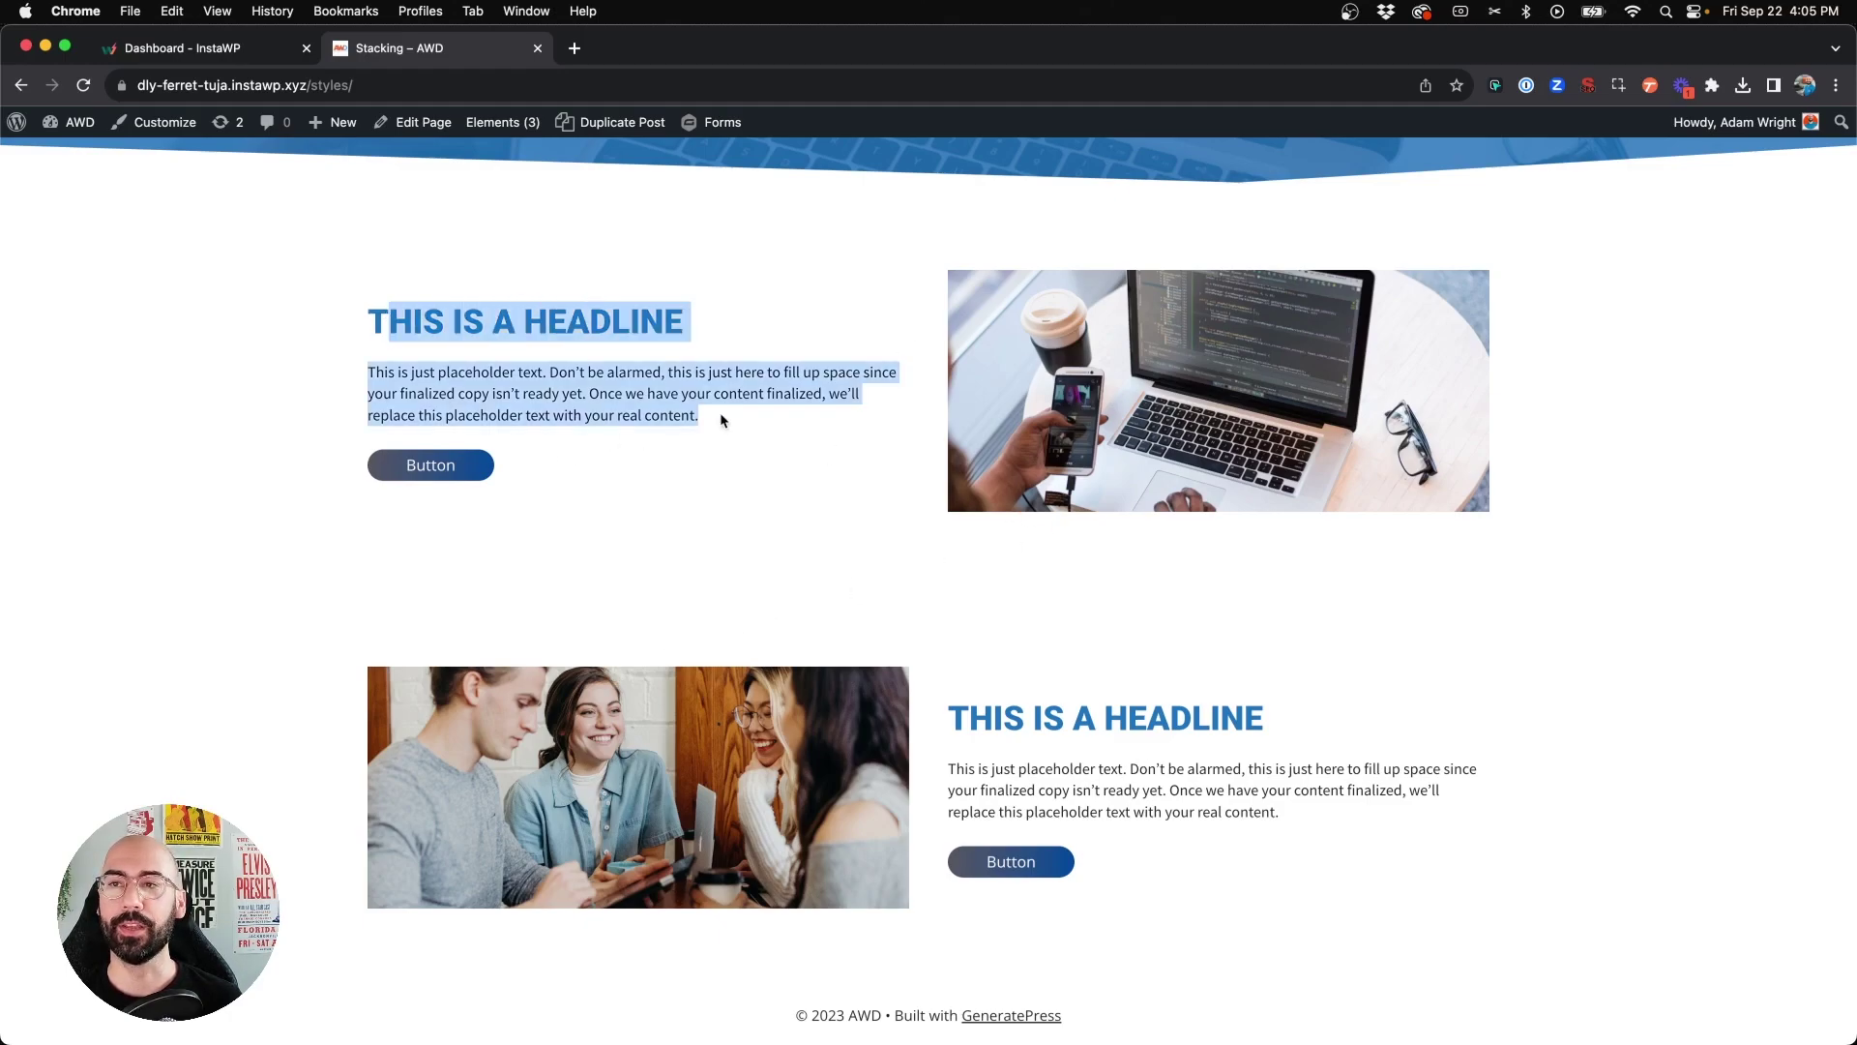
left_click(770, 467)
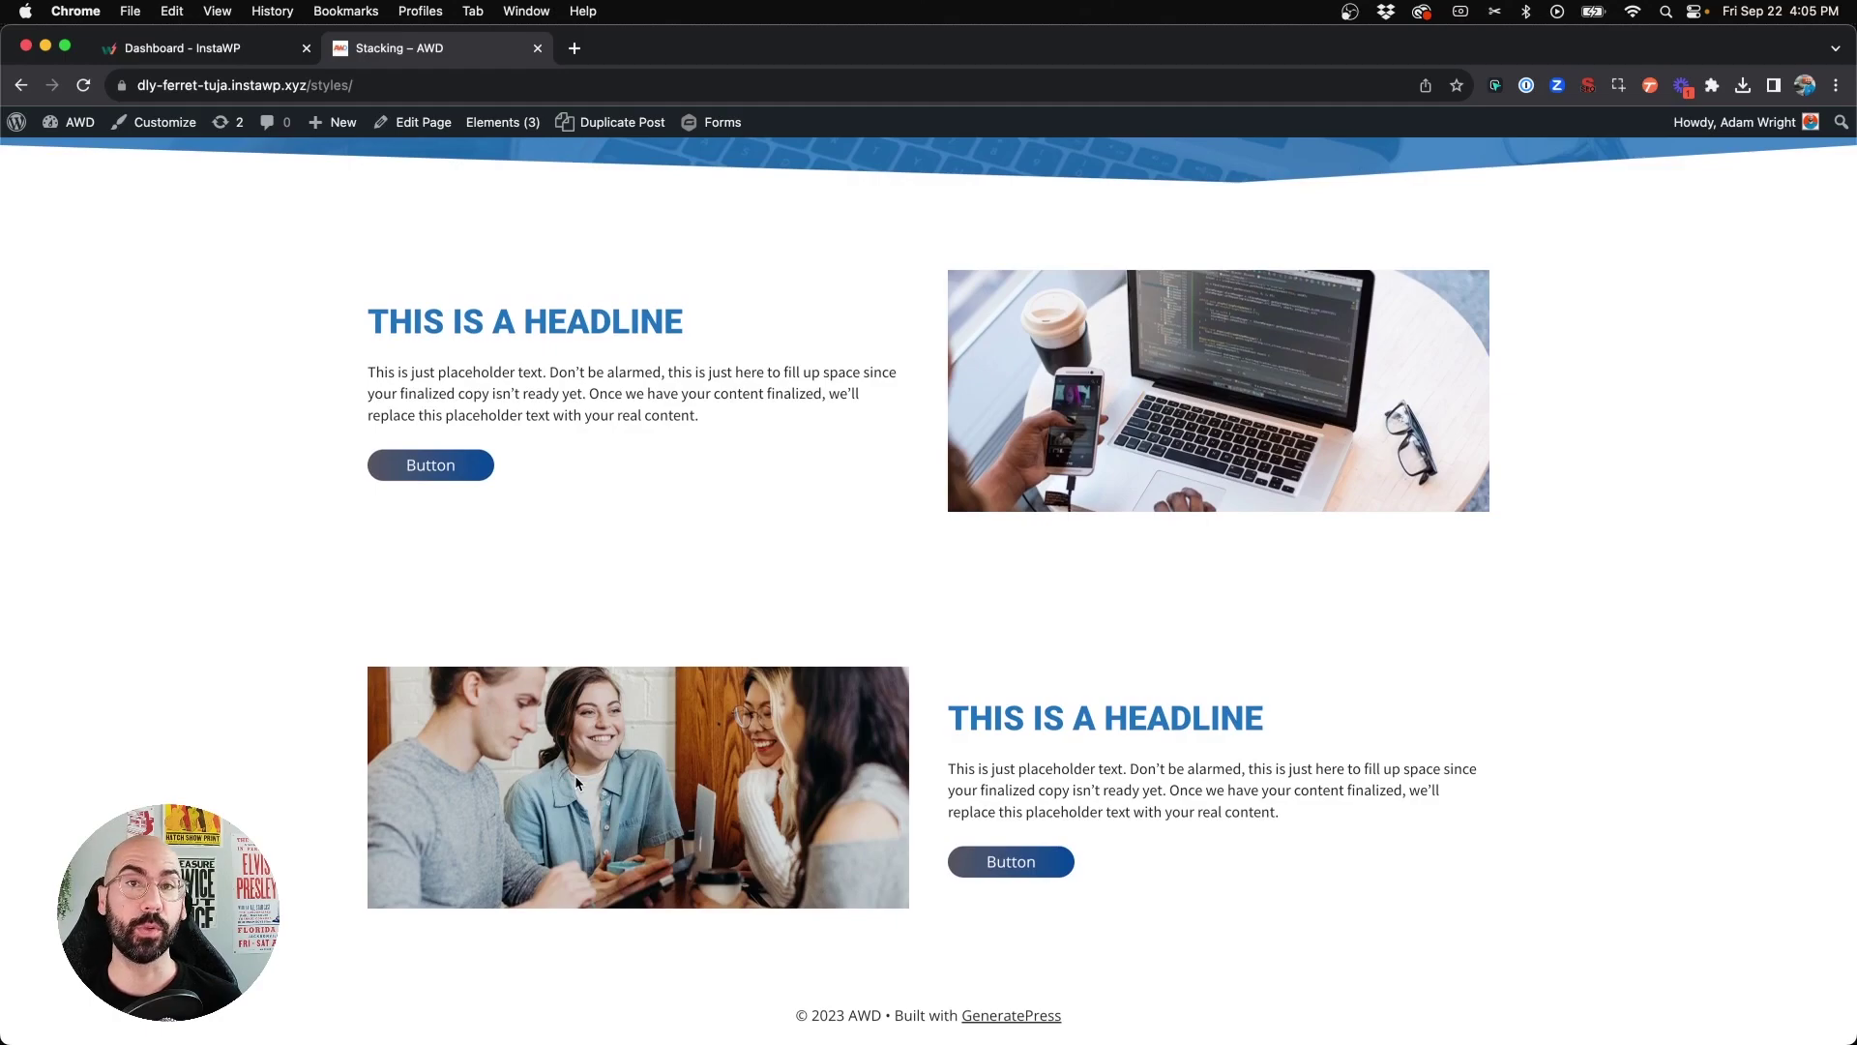
left_click_drag(1003, 718, 1134, 817)
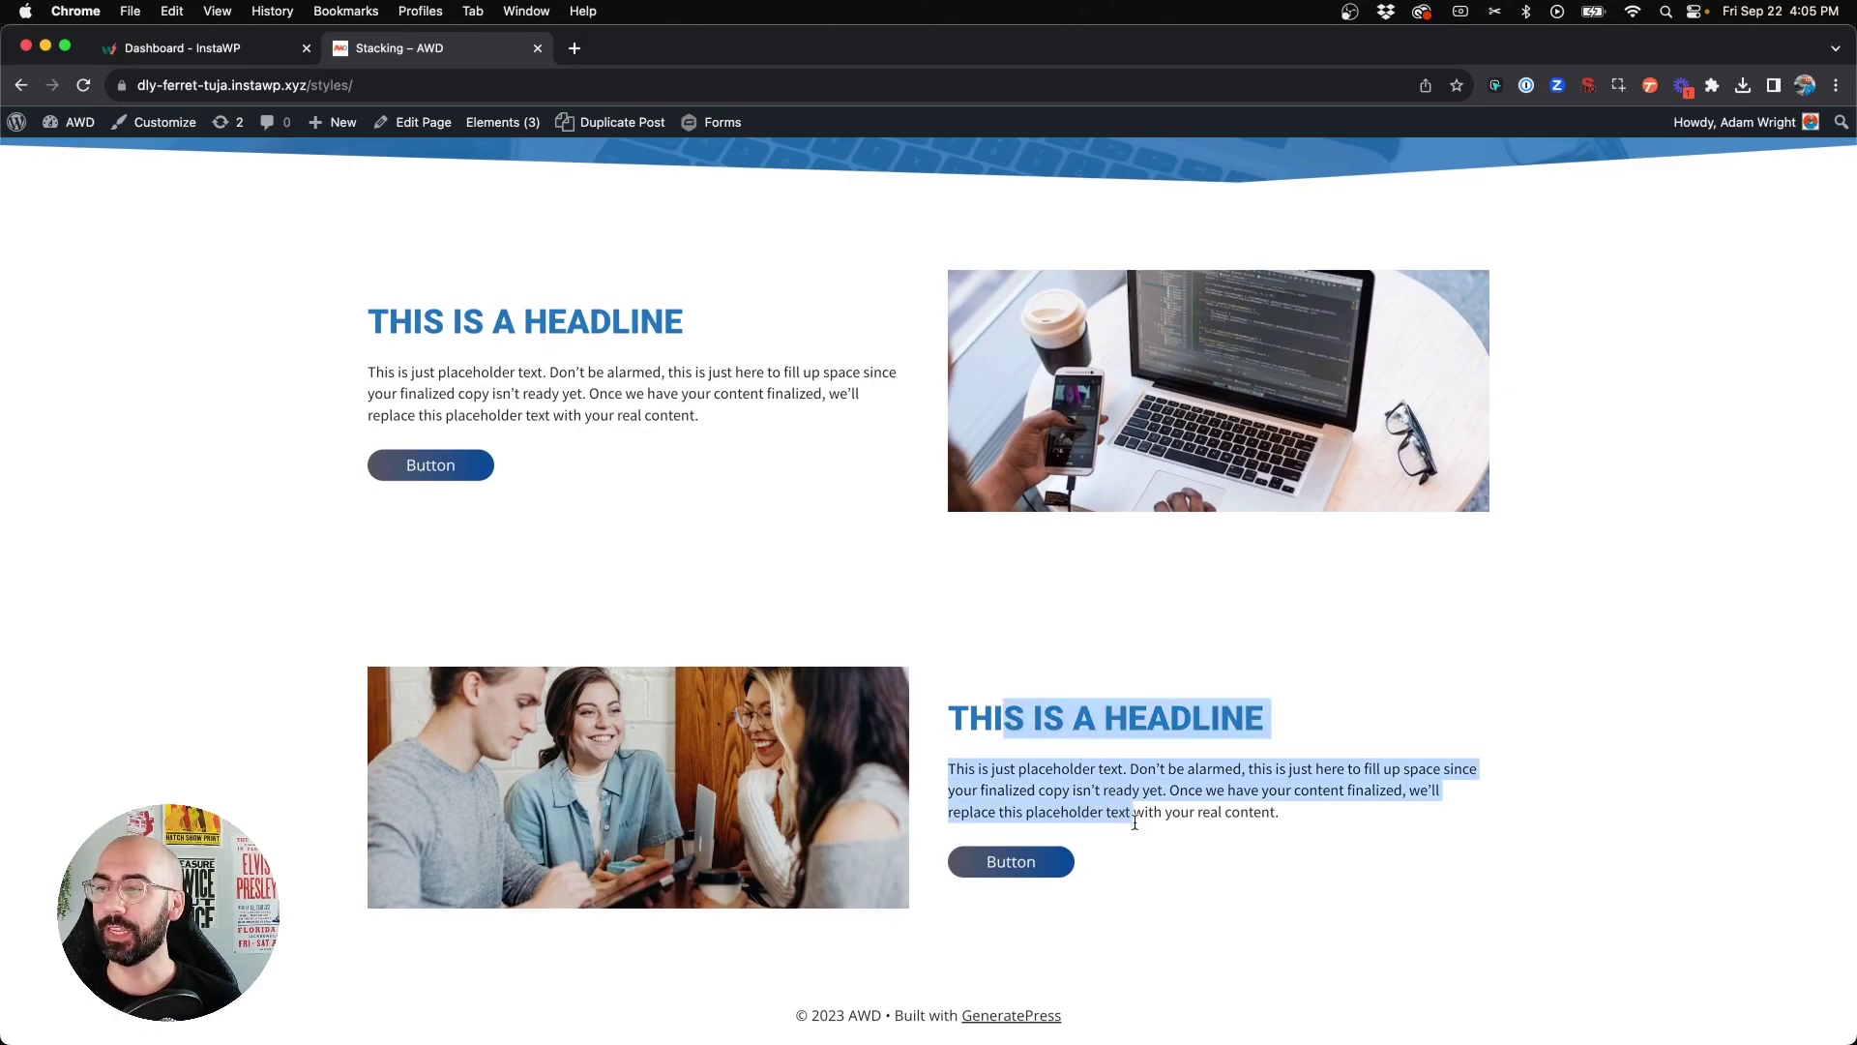
left_click(1136, 823)
scroll(1057, 734, "up", 1)
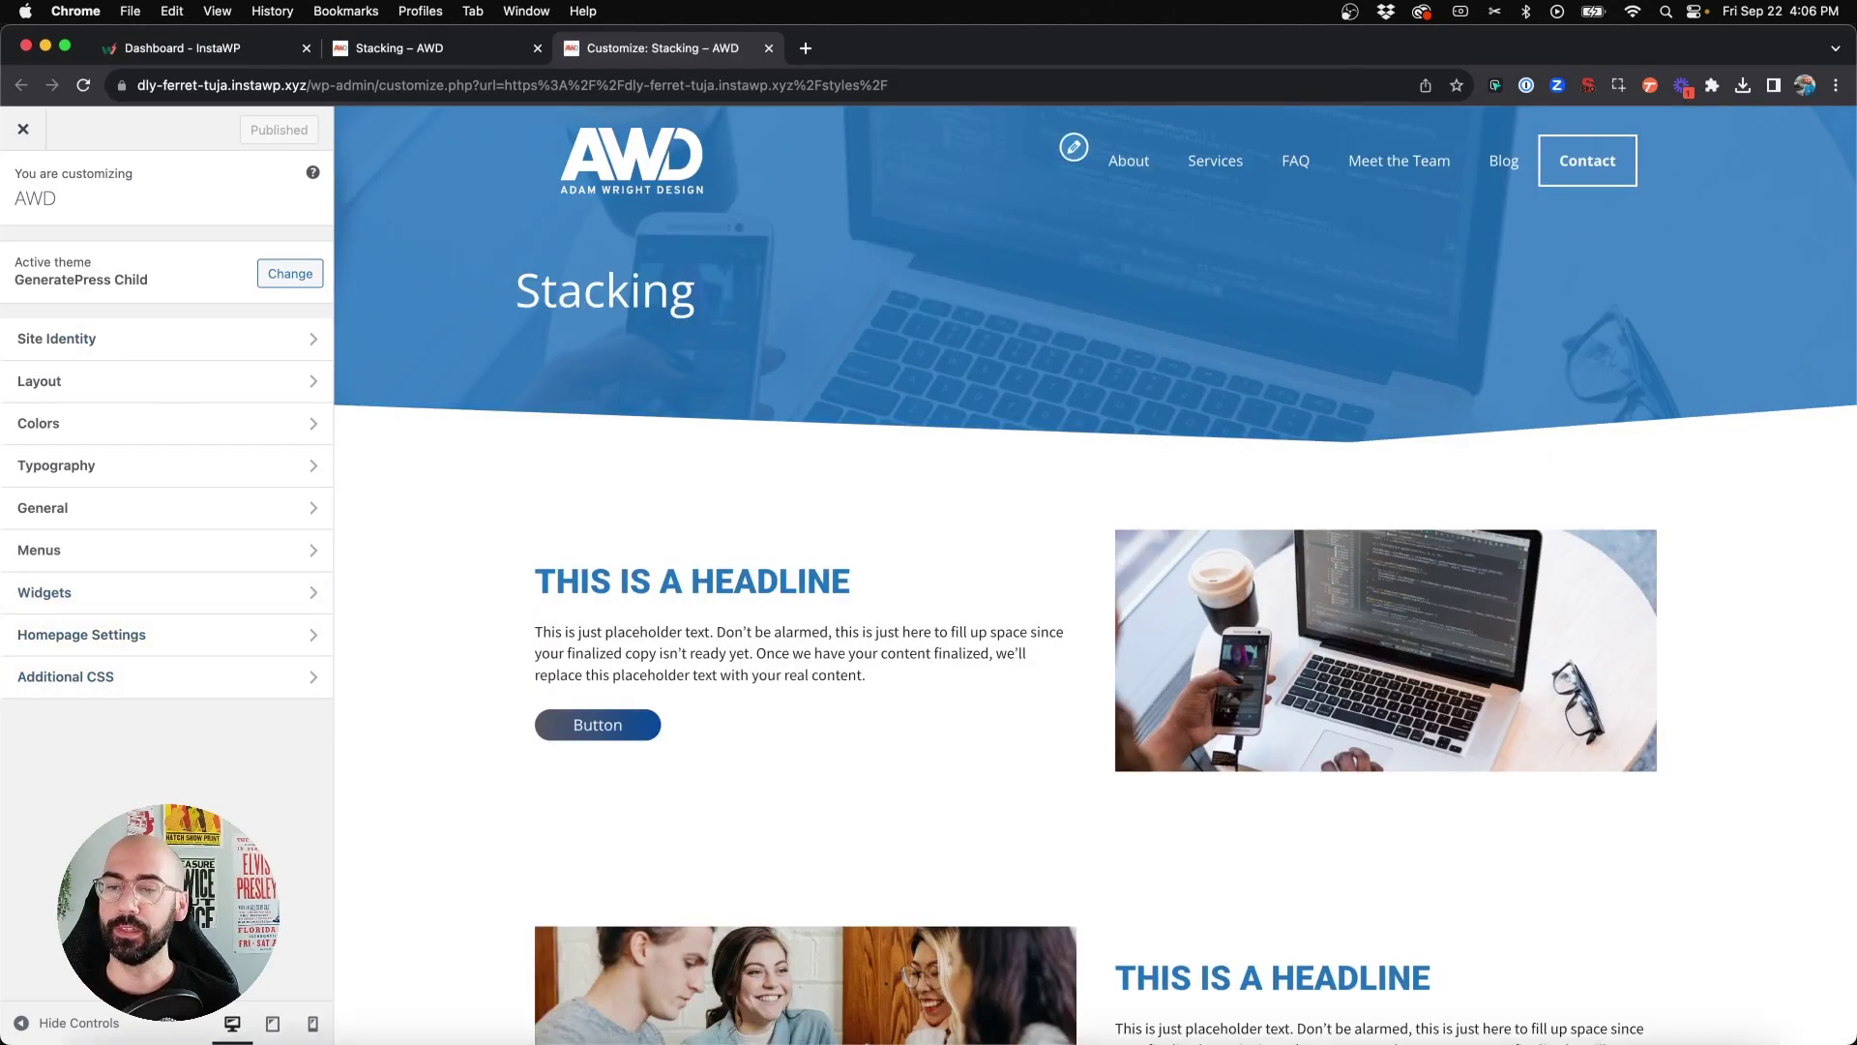
Switch the Customizer preview to mobile width and scroll to the second row's image above its headline
scroll(484, 675, "down", 3)
scroll(484, 675, "down", 3)
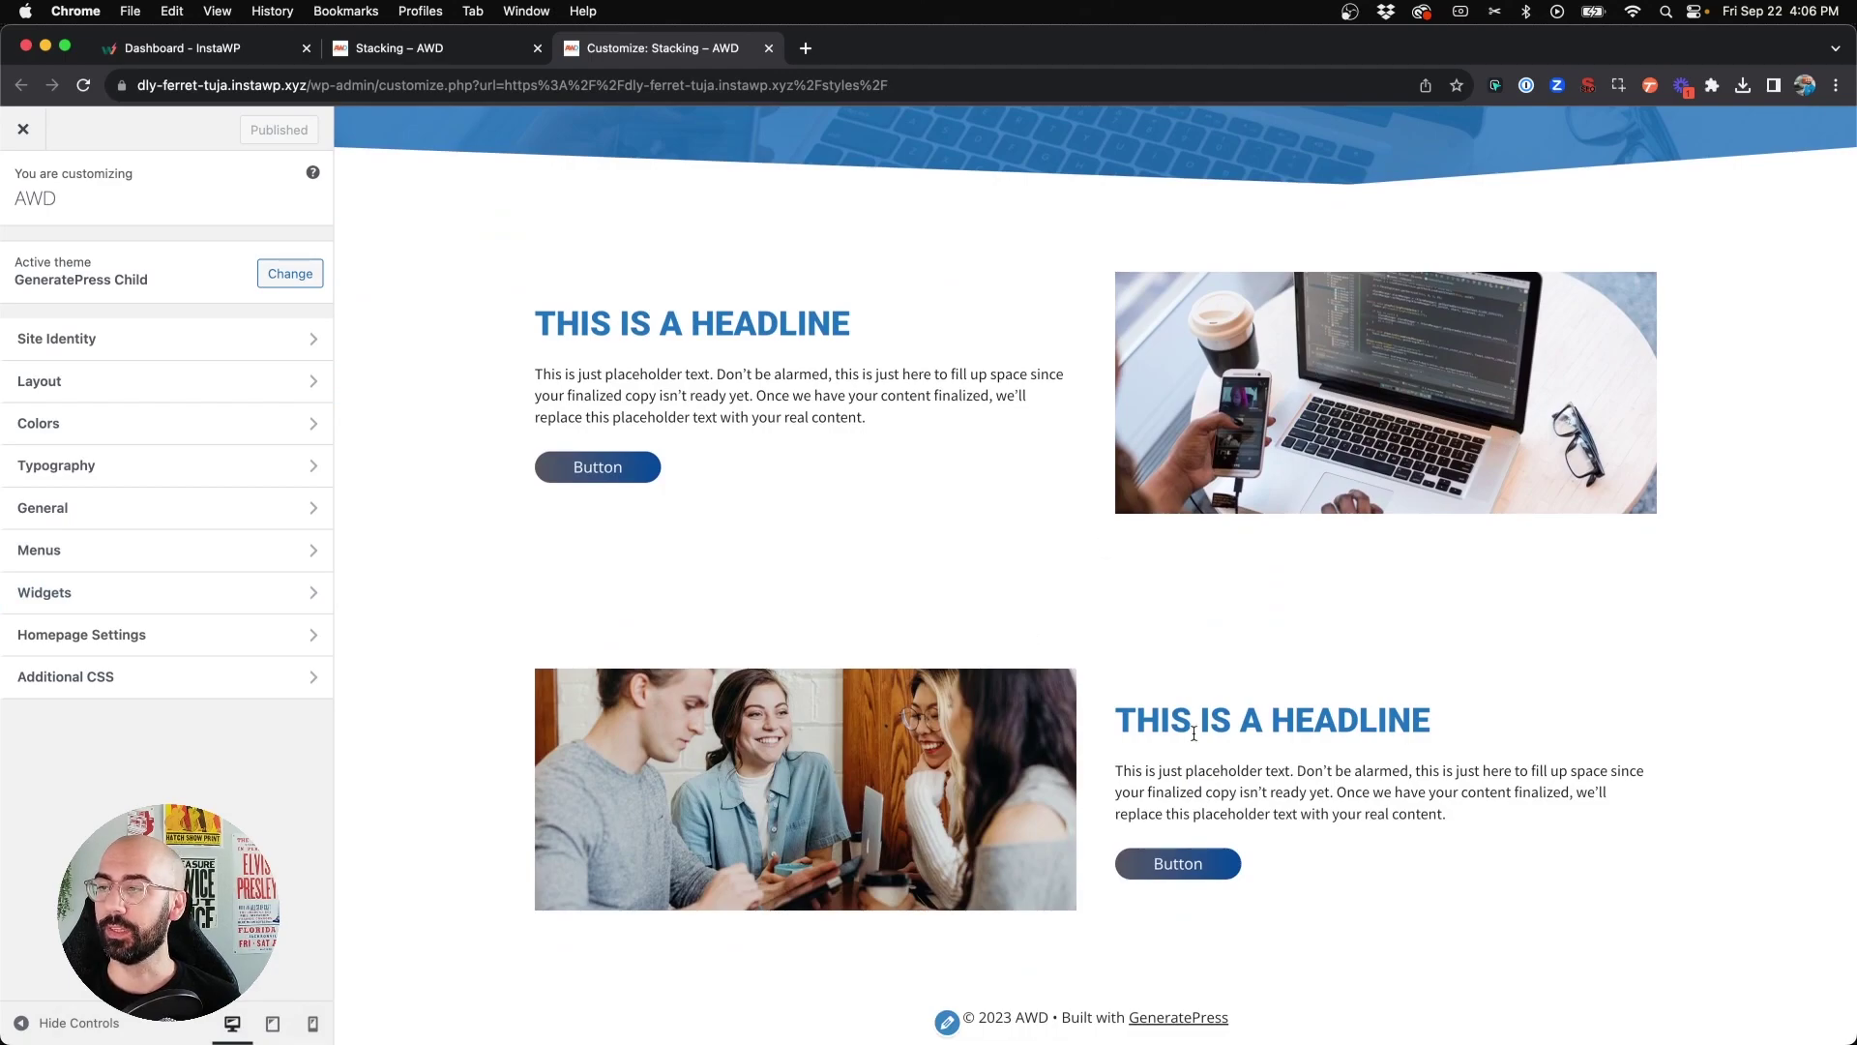
left_click(312, 1024)
scroll(1155, 464, "down", 5)
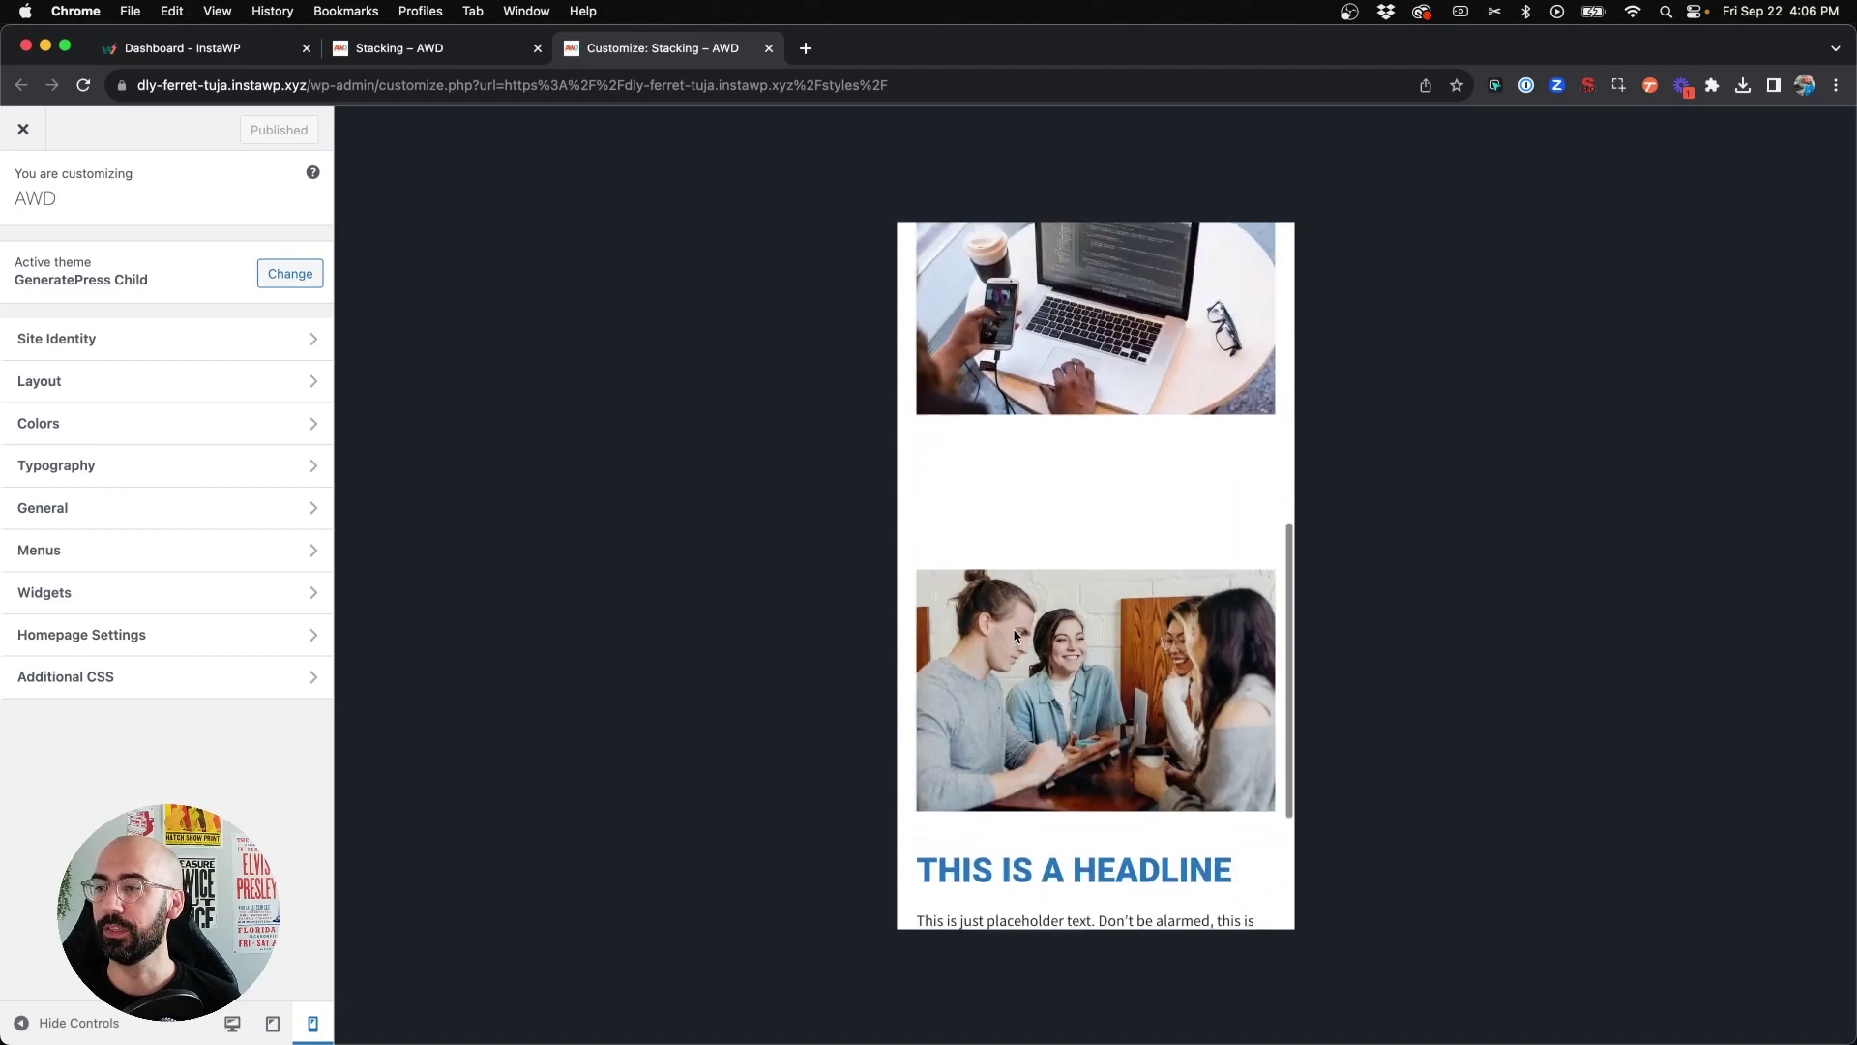
scroll(1013, 629, "down", 3)
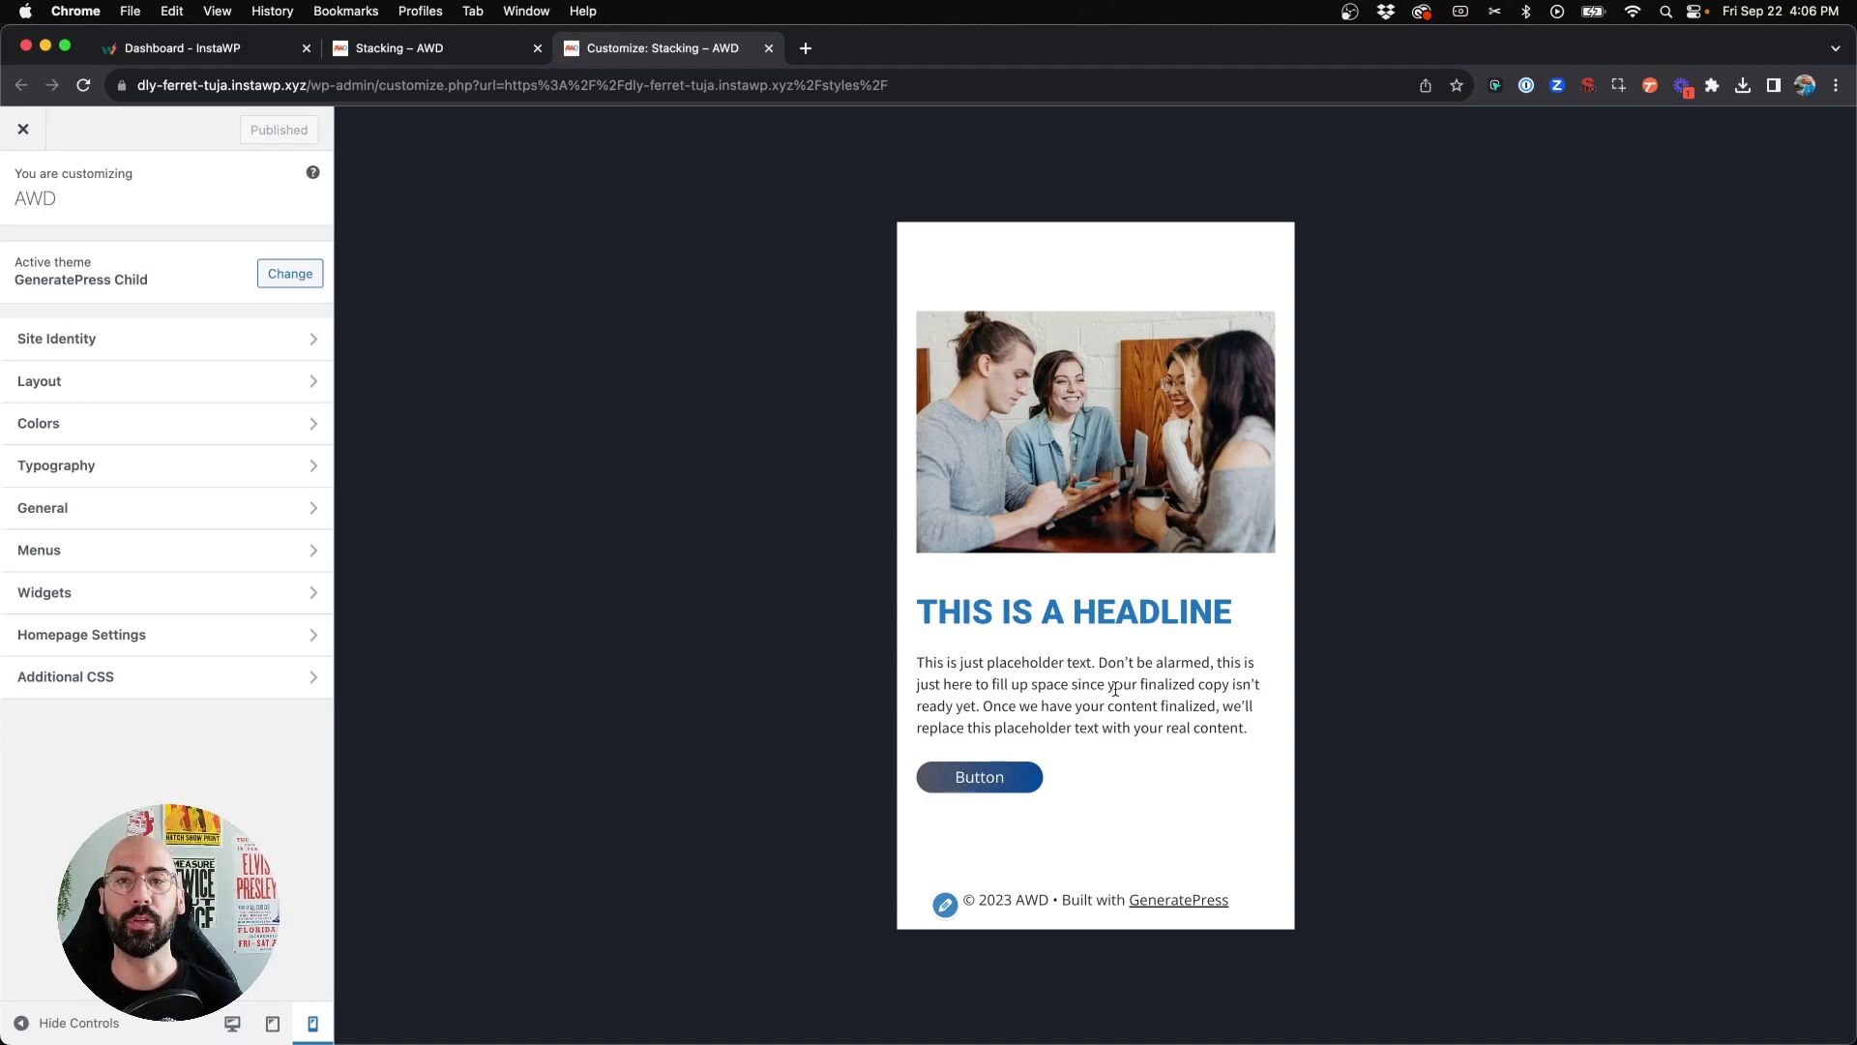
scroll(1114, 689, "up", 5)
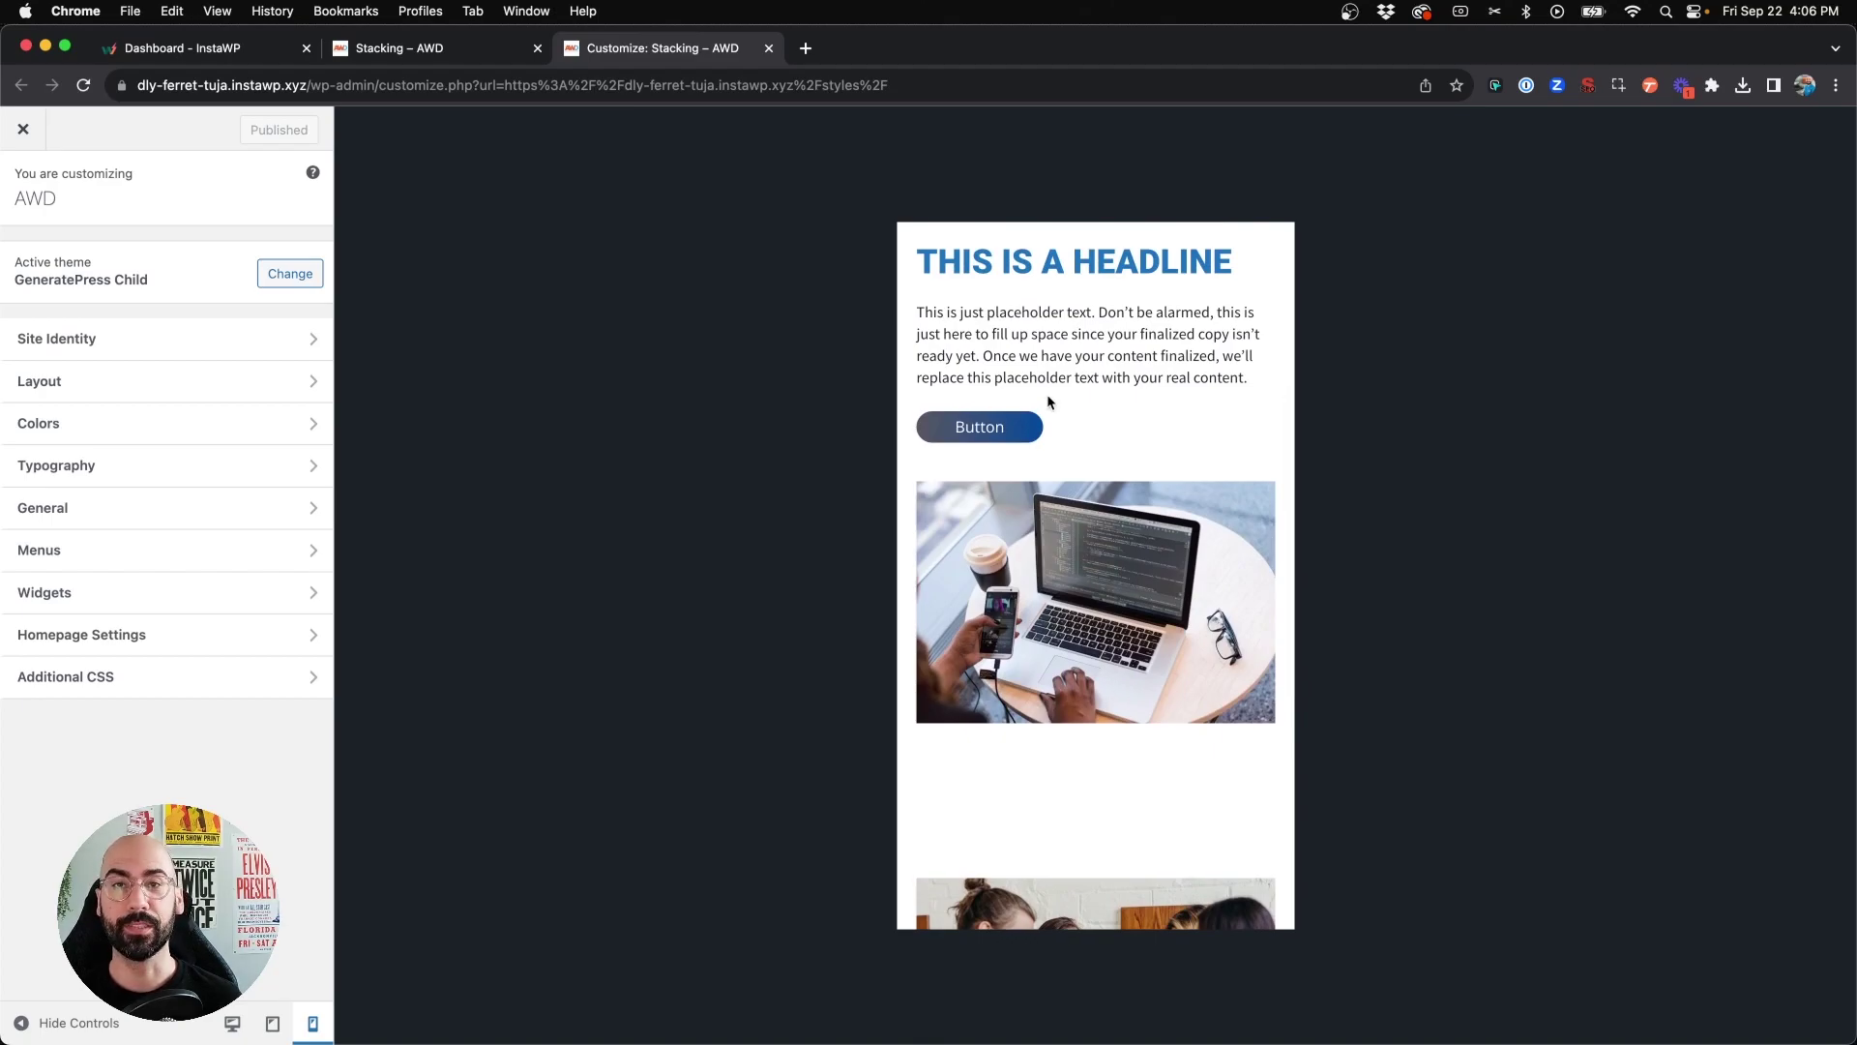
scroll(1049, 400, "up", 2)
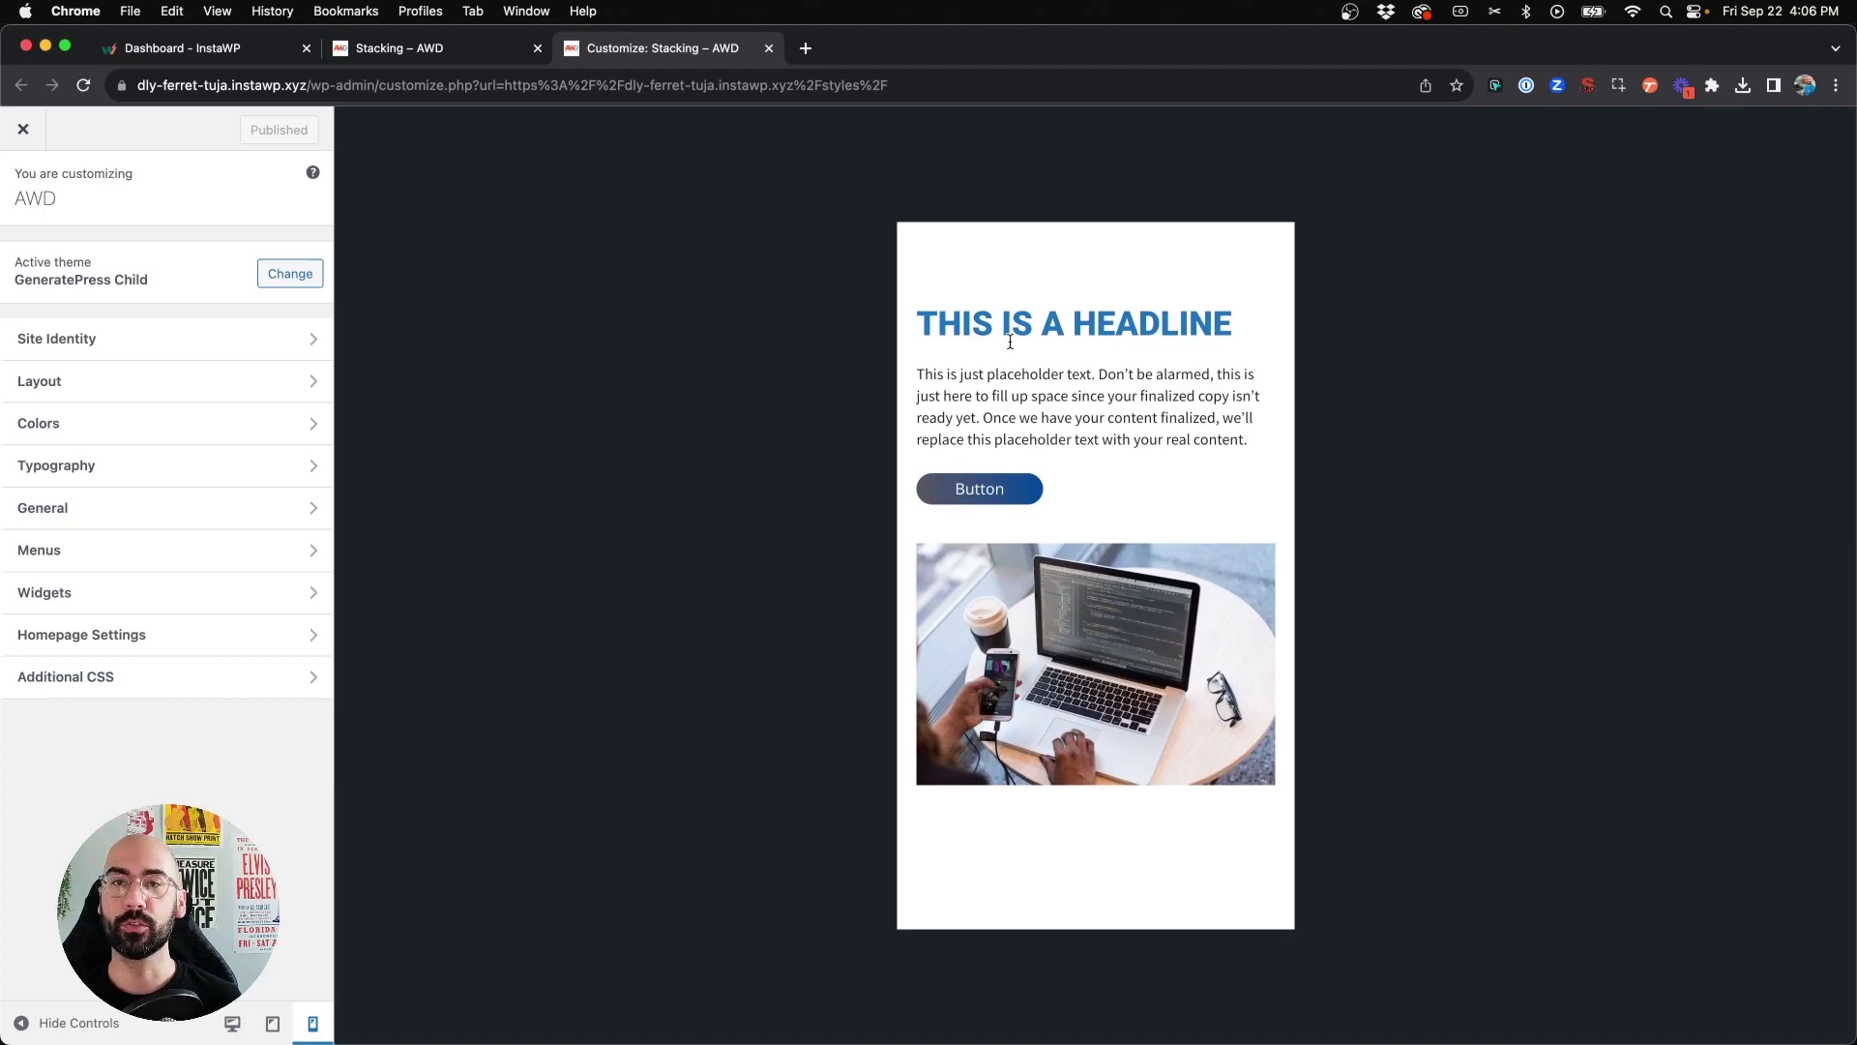
scroll(1010, 342, "down", 8)
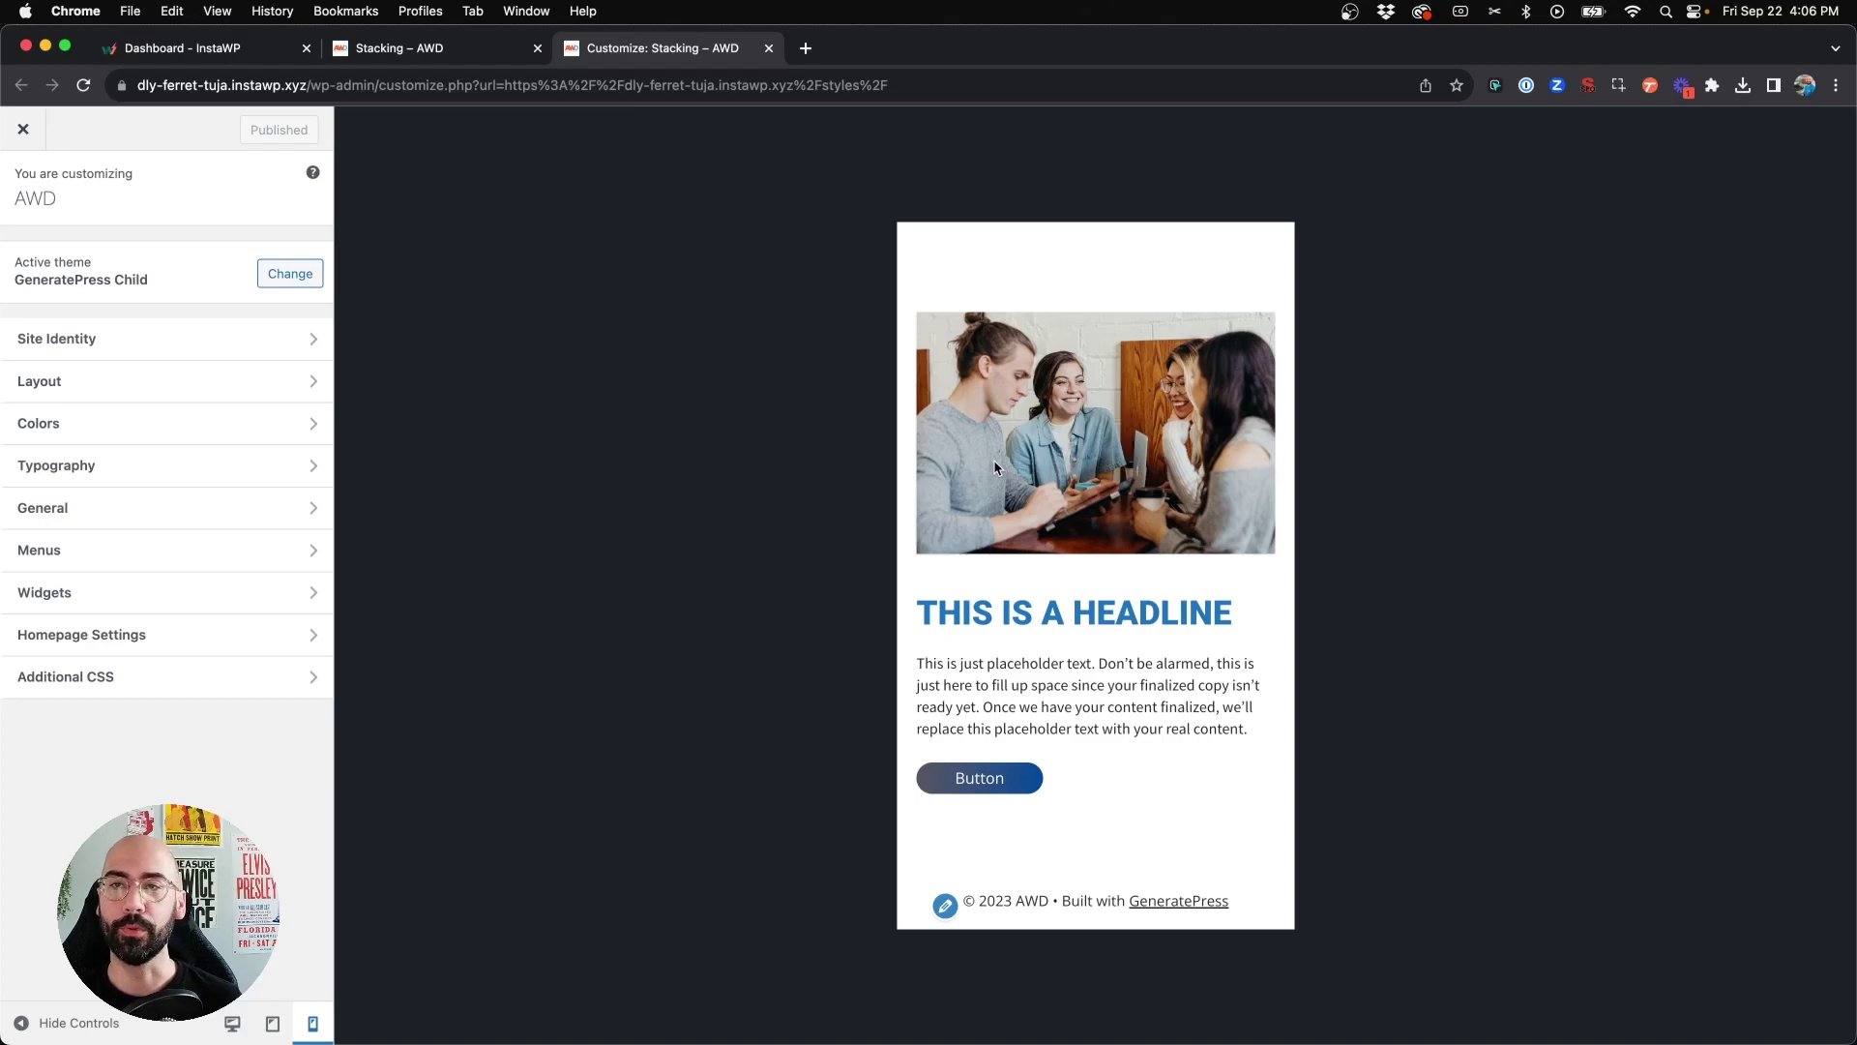
Open the Stacking page in the Block Editor and show its List View outline
left_click(472, 49)
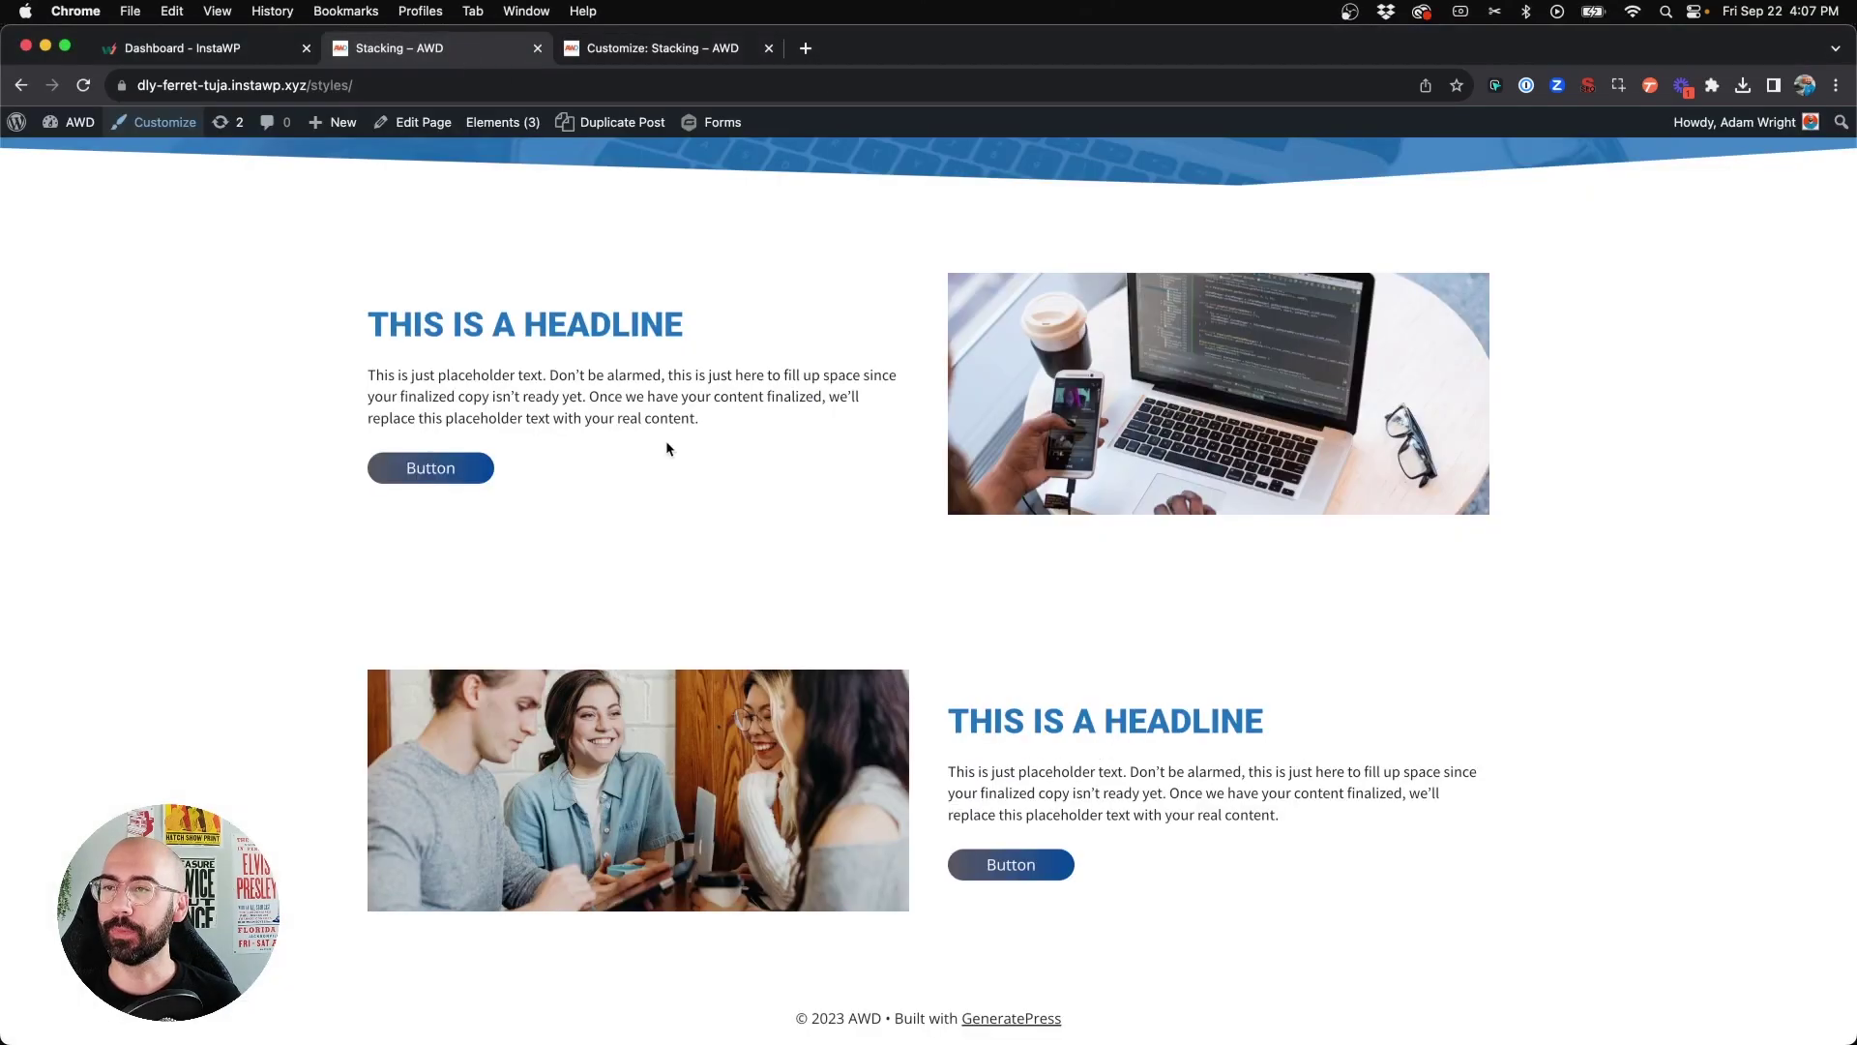
left_click(416, 122, "super")
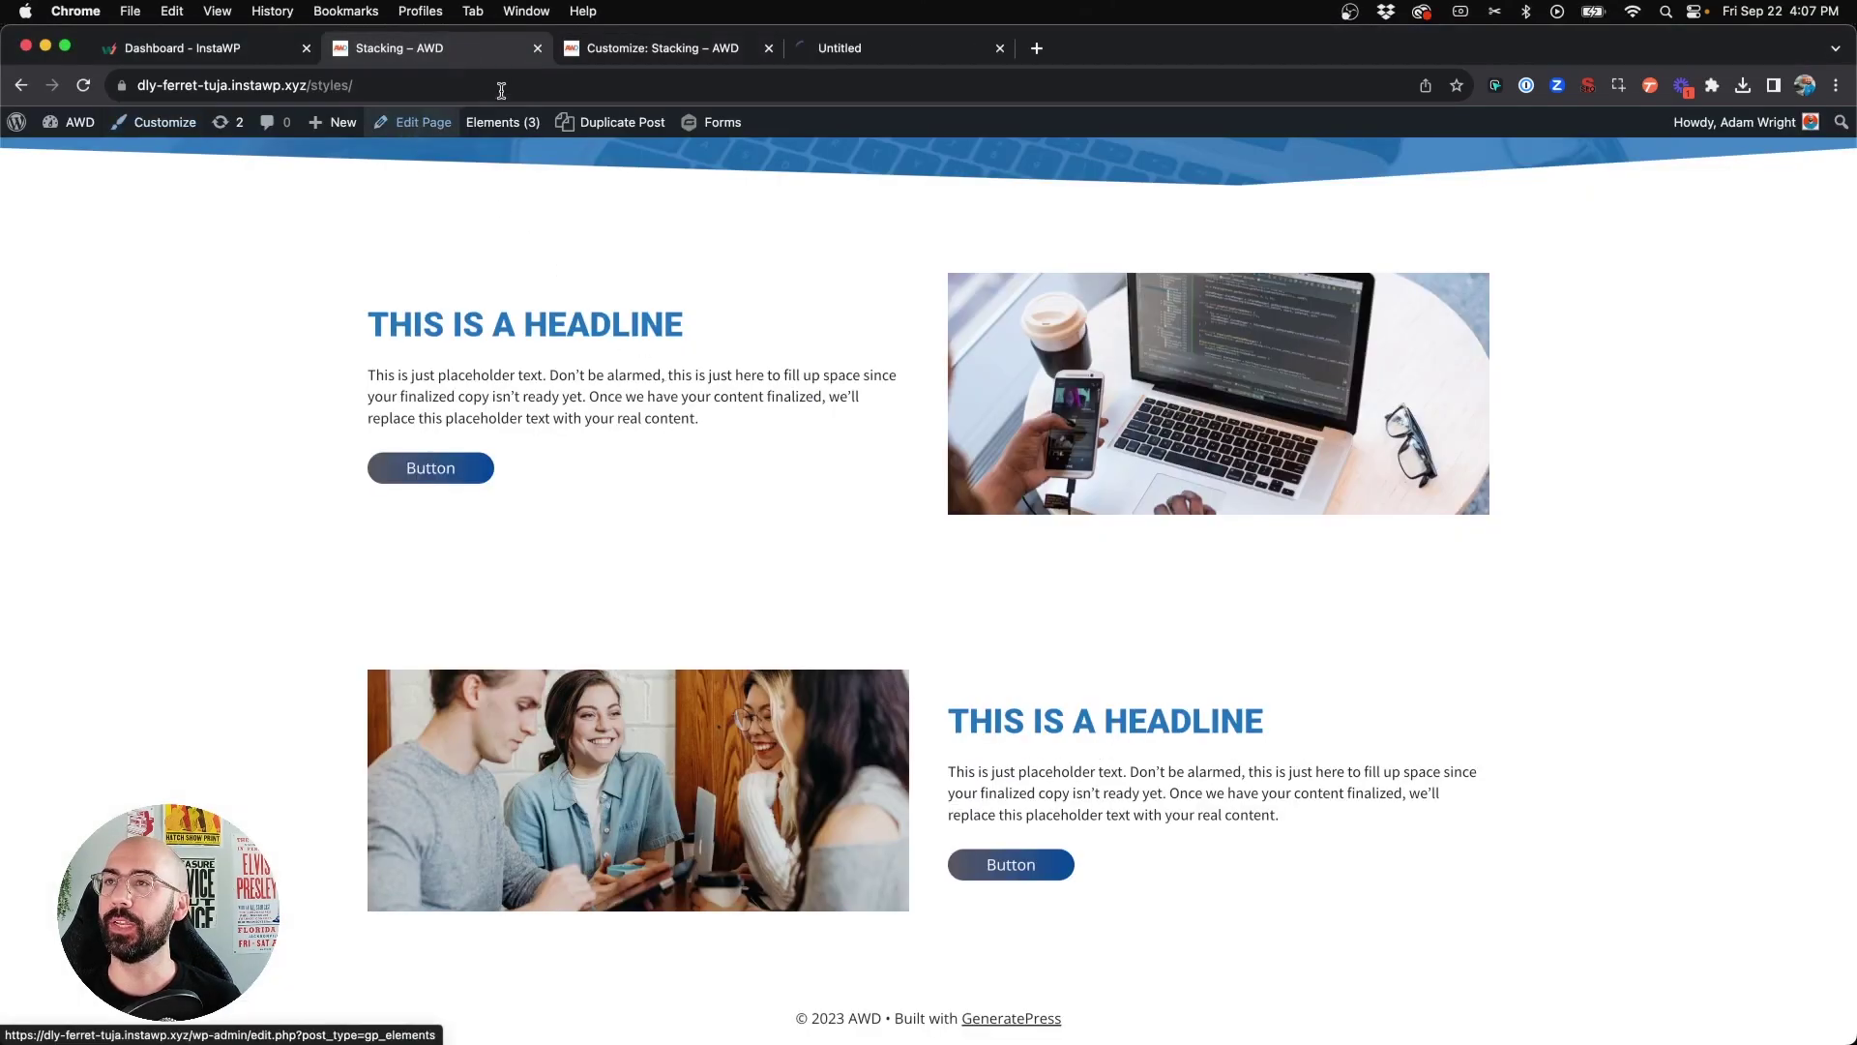
left_click(920, 48)
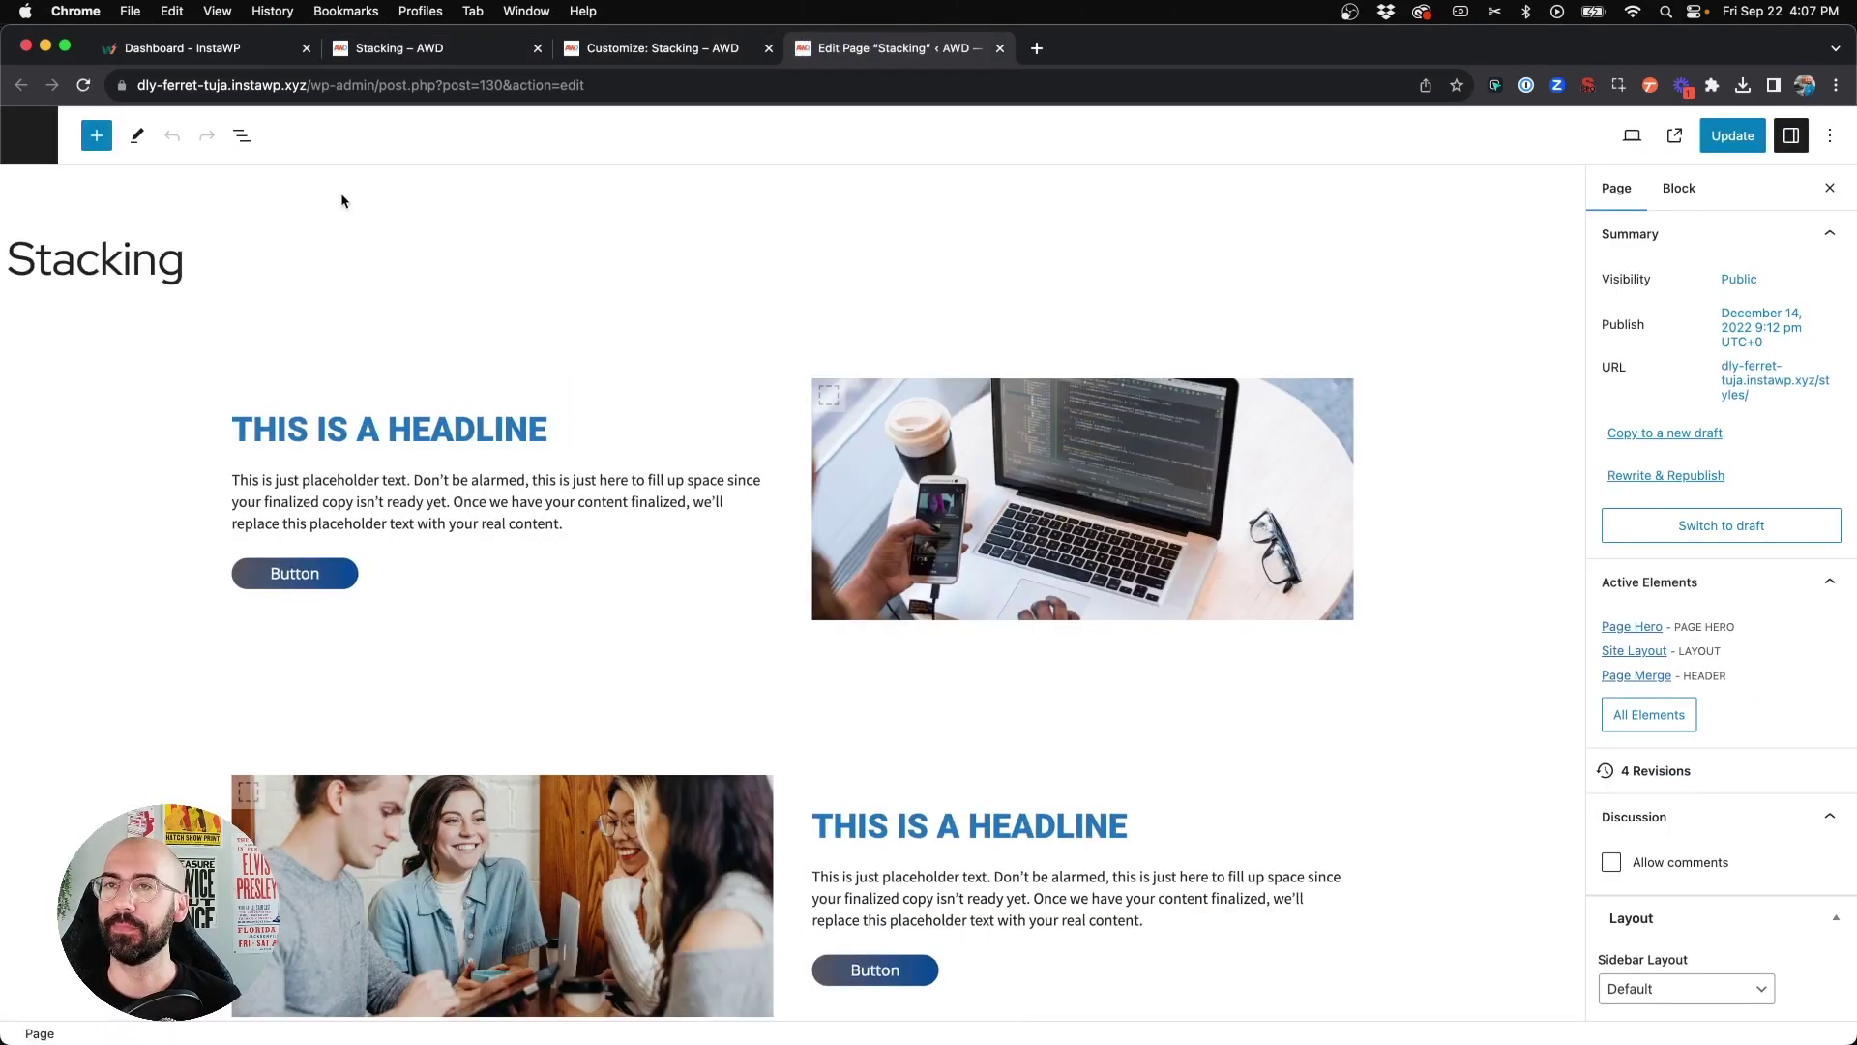
left_click(242, 136)
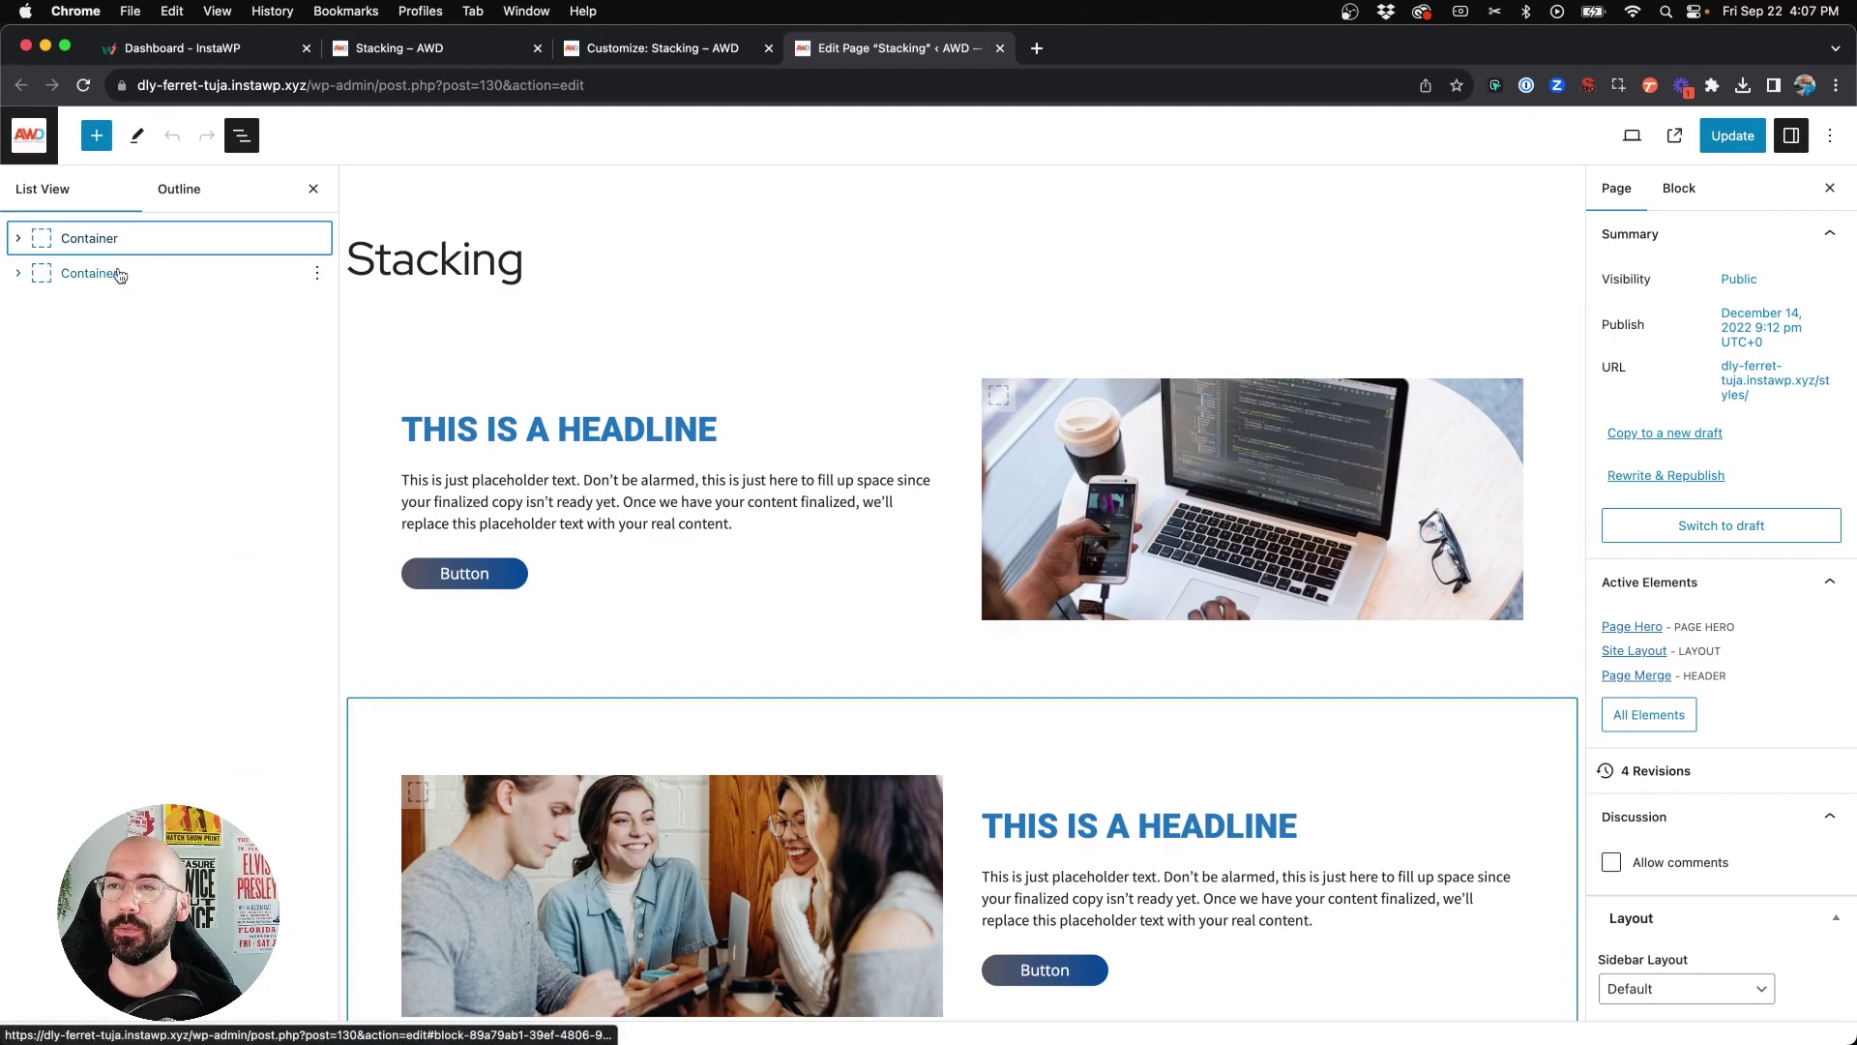
Select the second row's image Container in List View and begin editing its Flex Child order
left_click(99, 241)
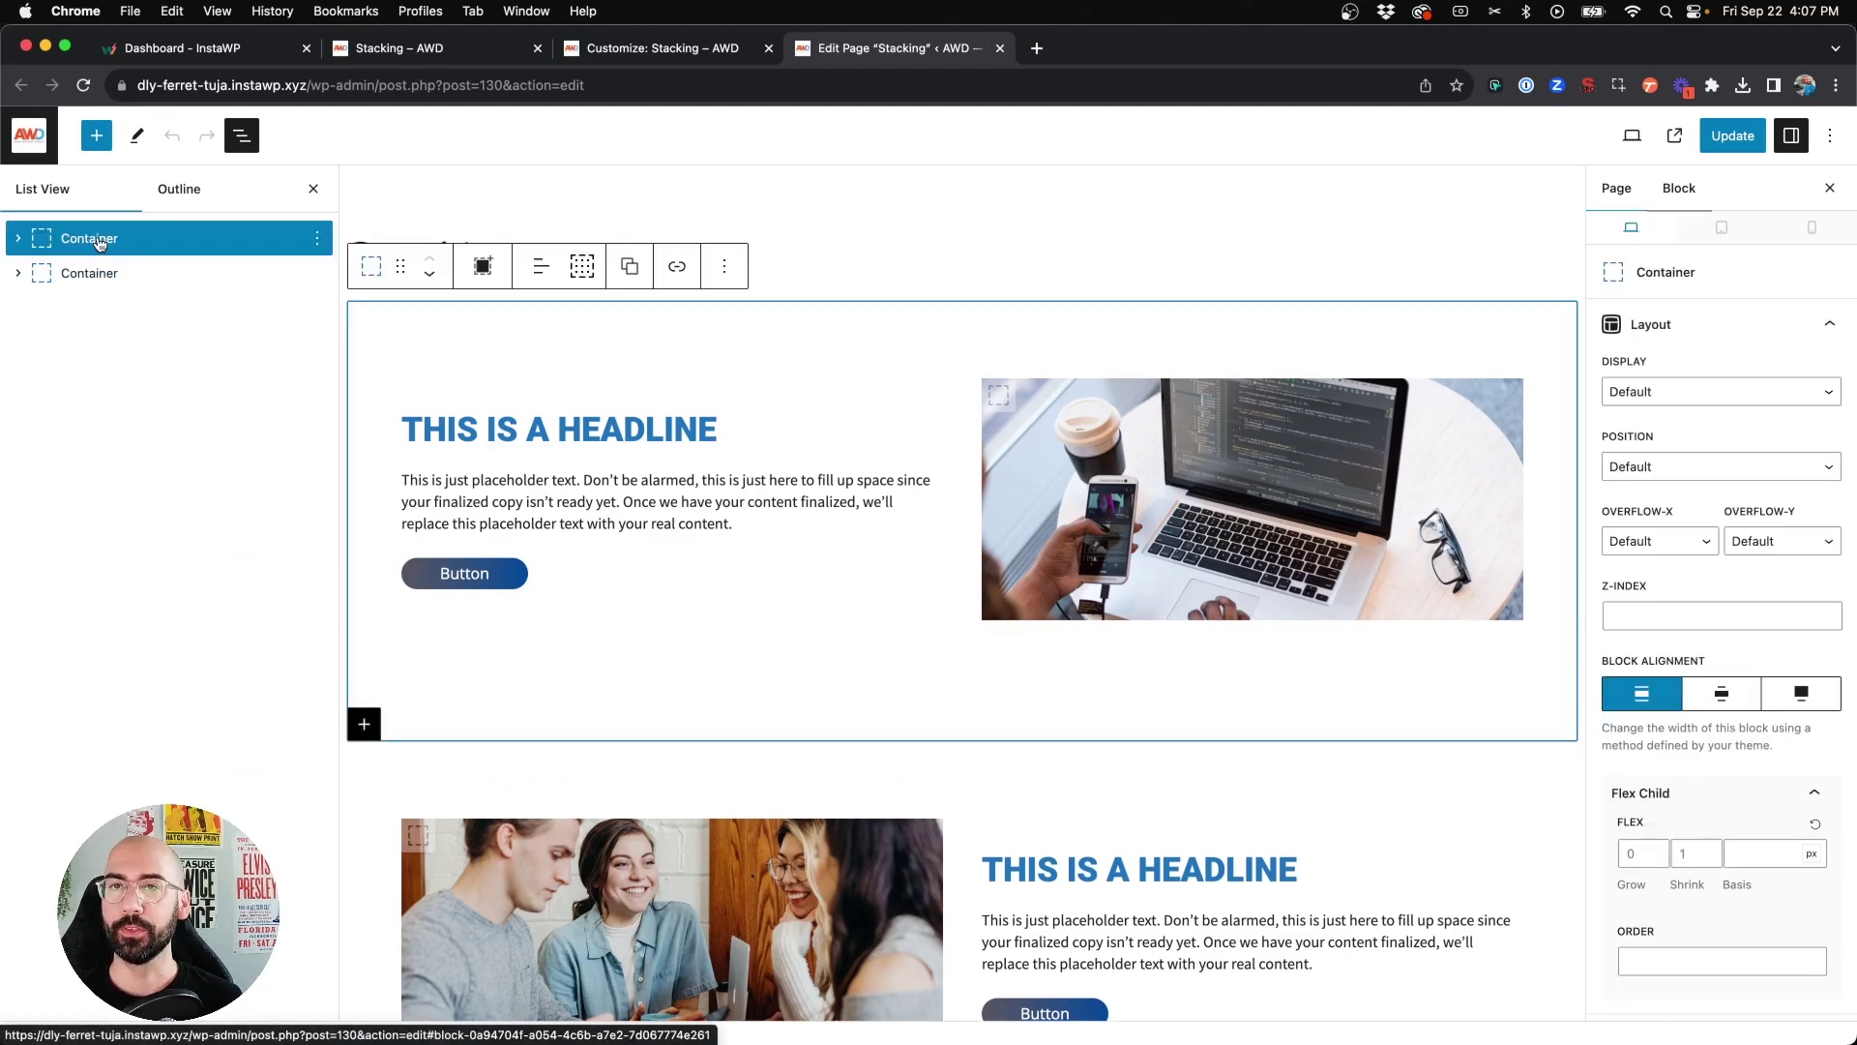
left_click(100, 276)
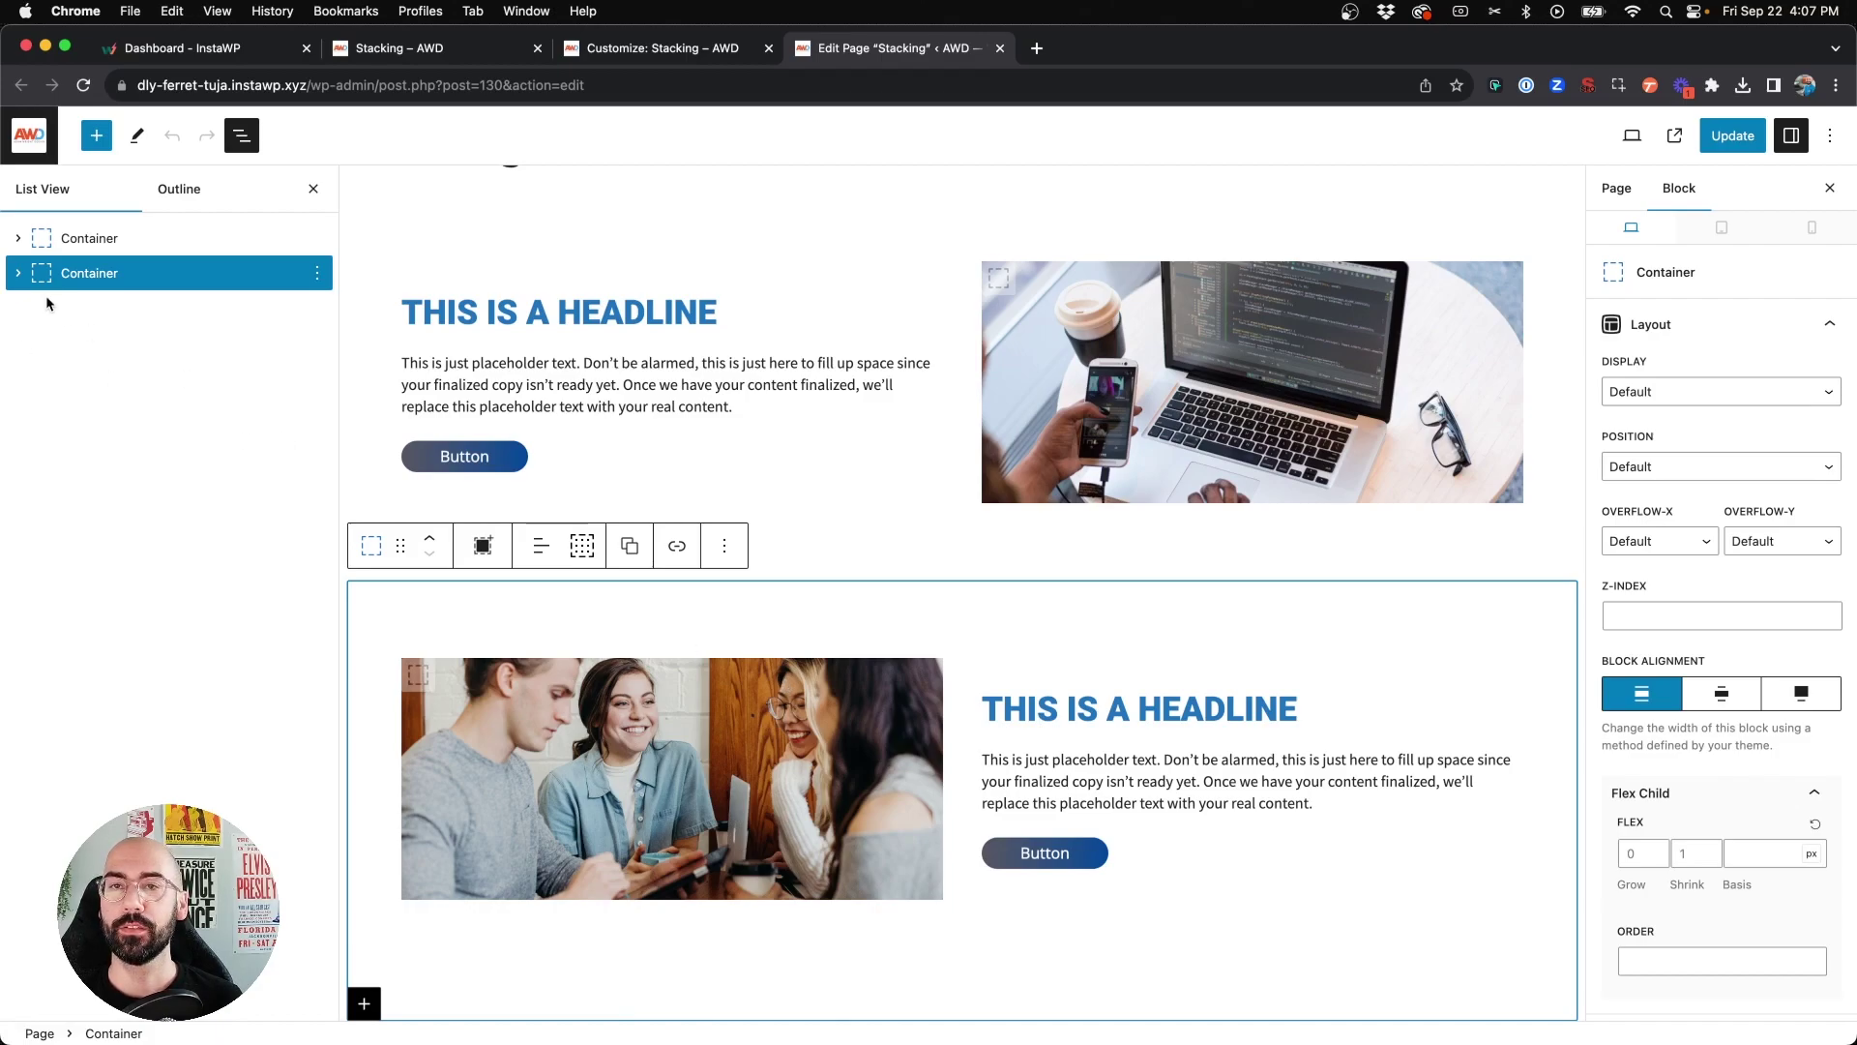
left_click(13, 276)
left_click(41, 307)
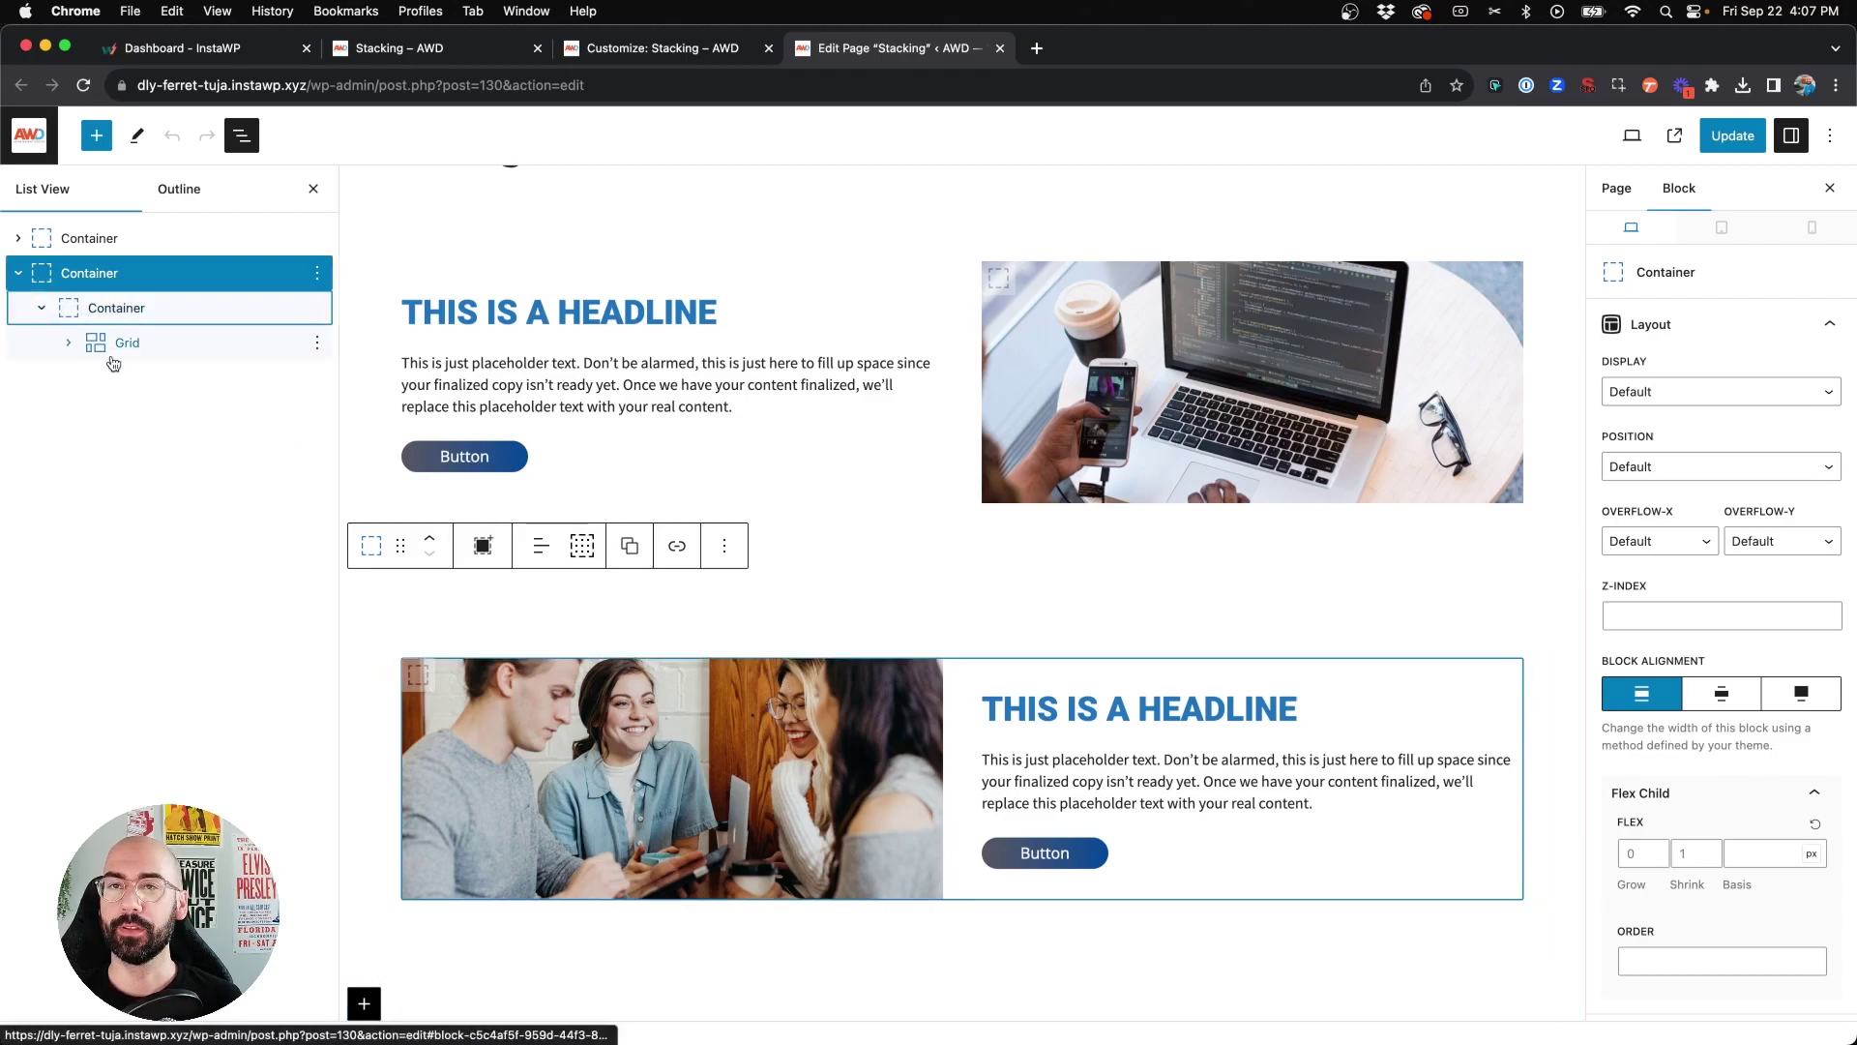
left_click(68, 343)
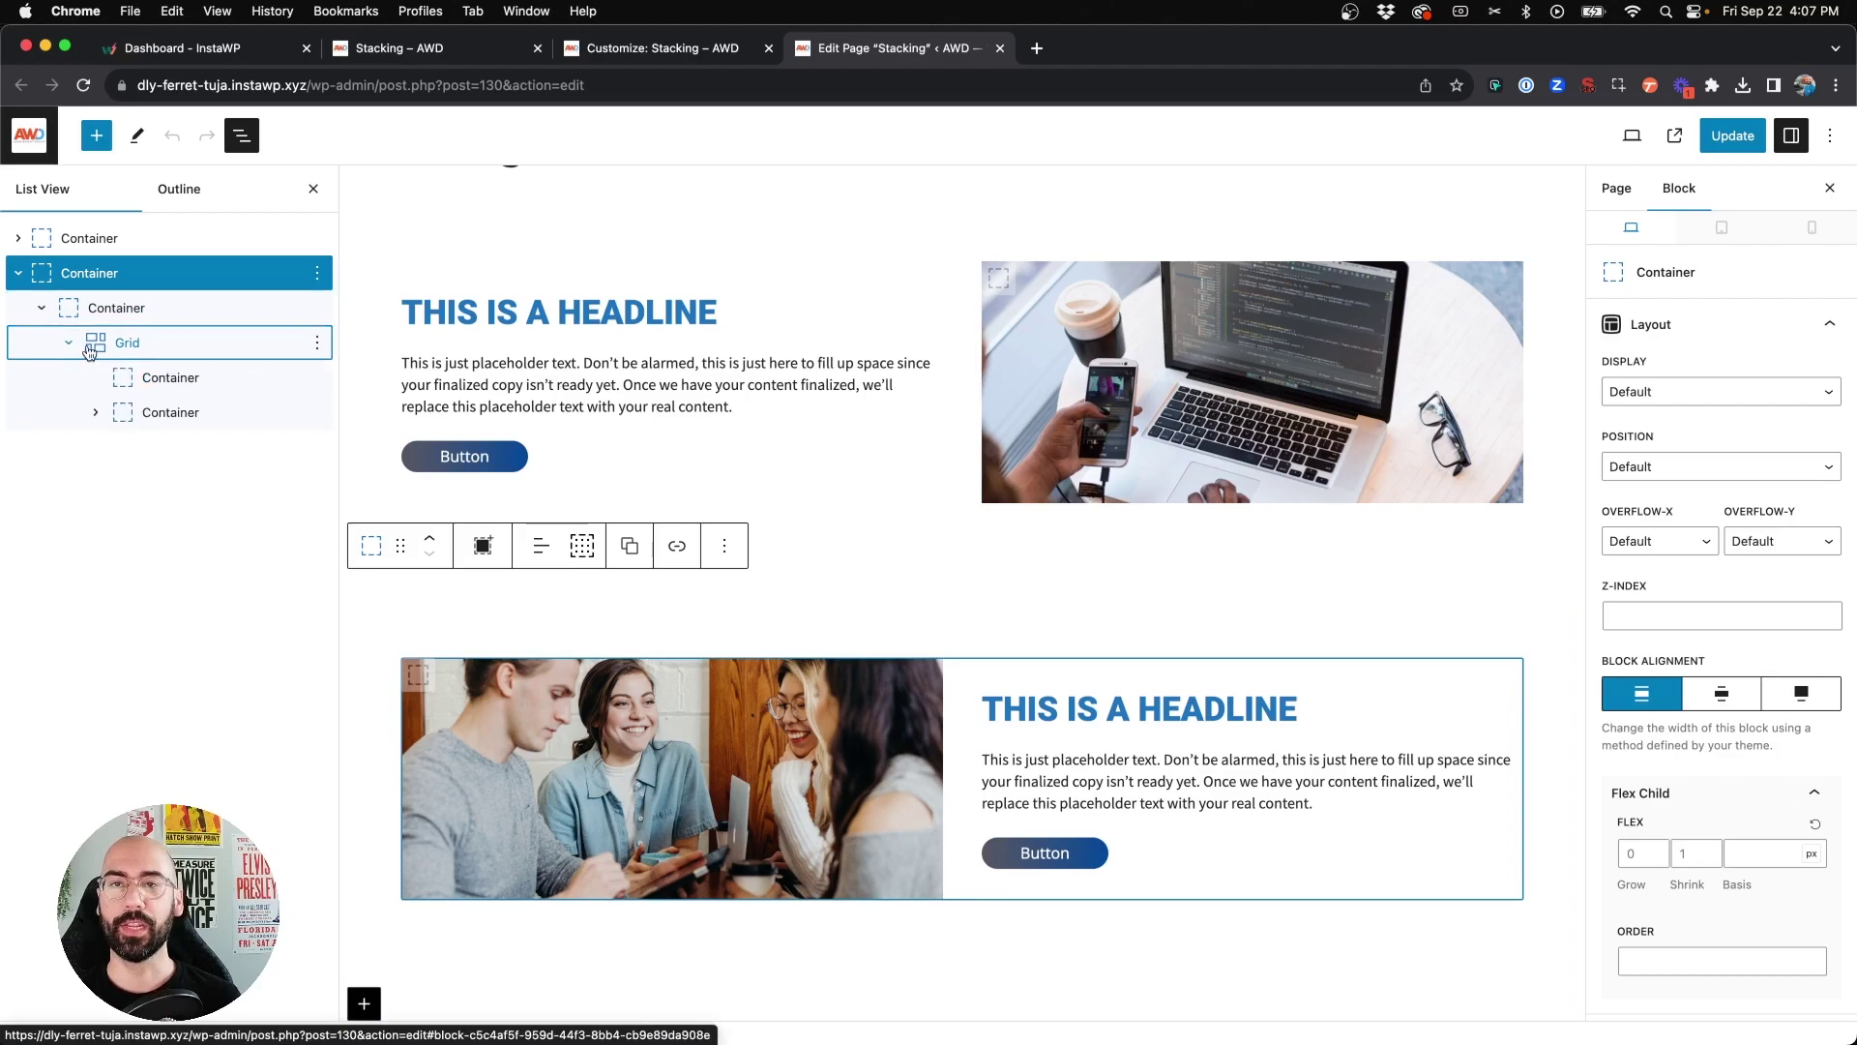
left_click(160, 385)
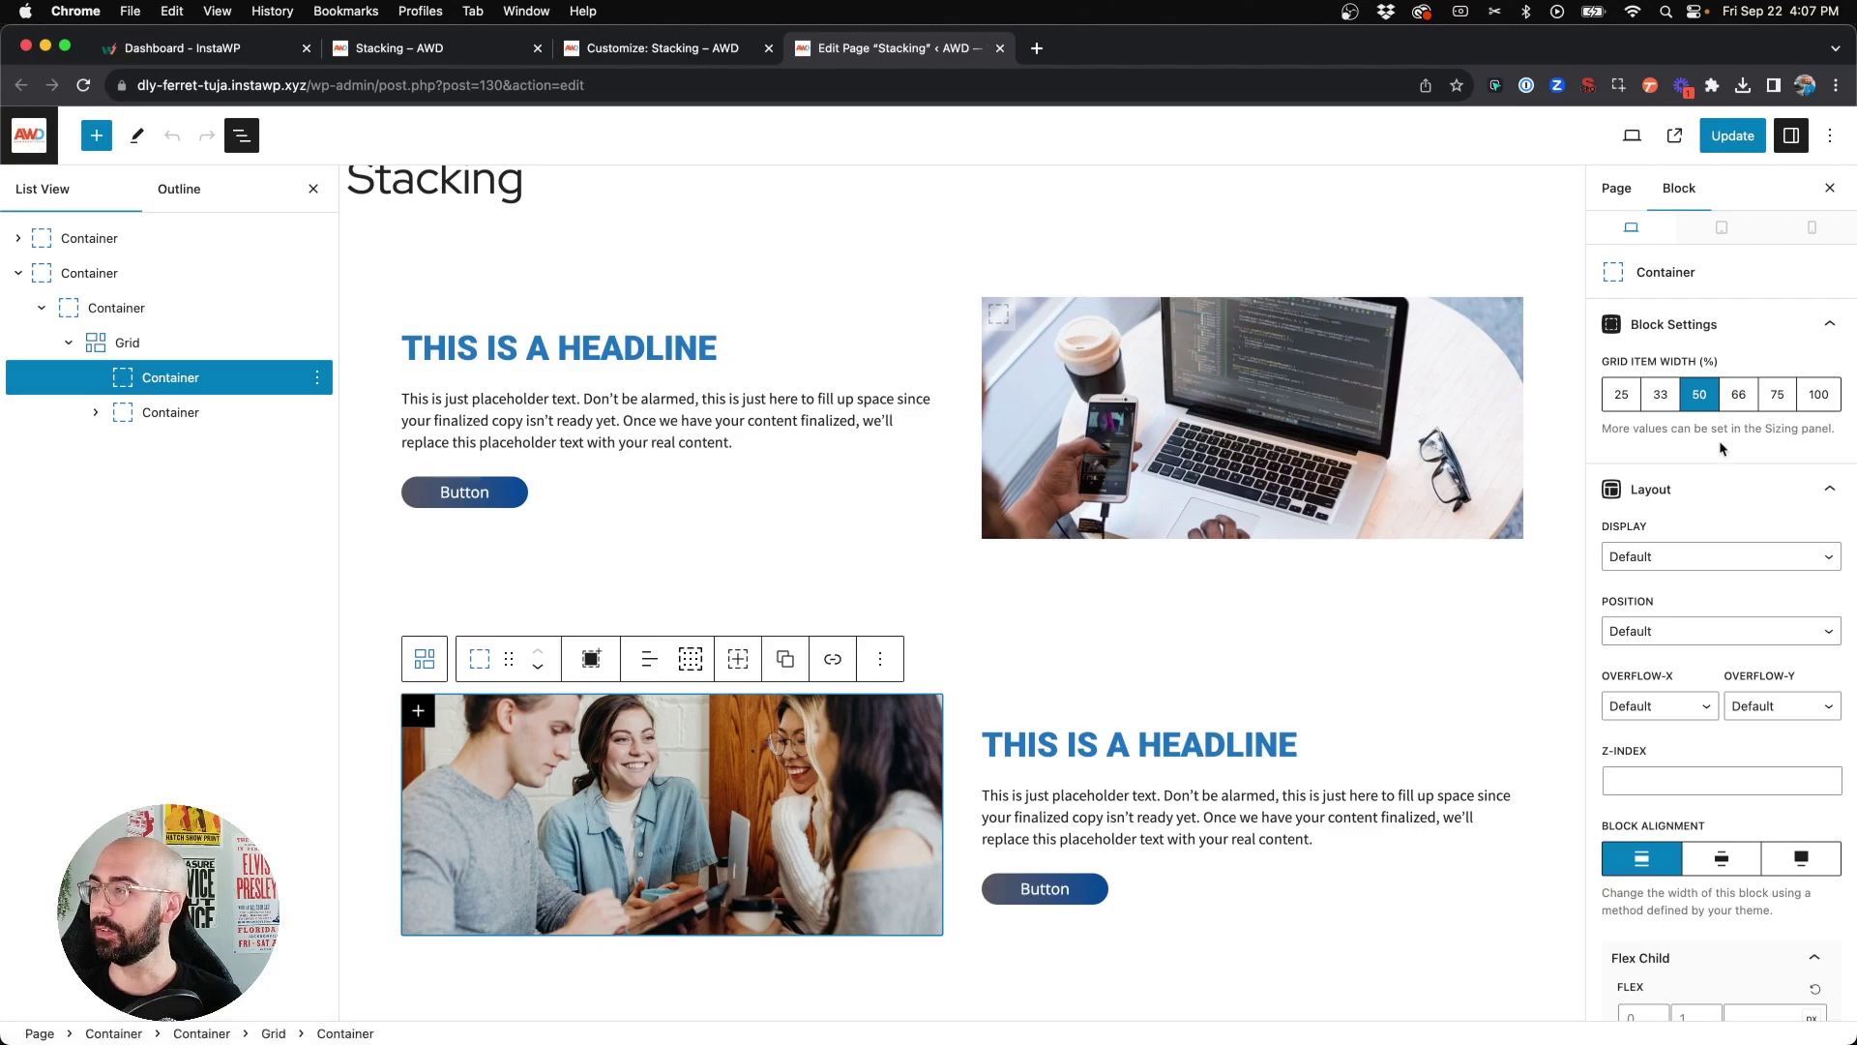
scroll(1661, 463, "down", 6)
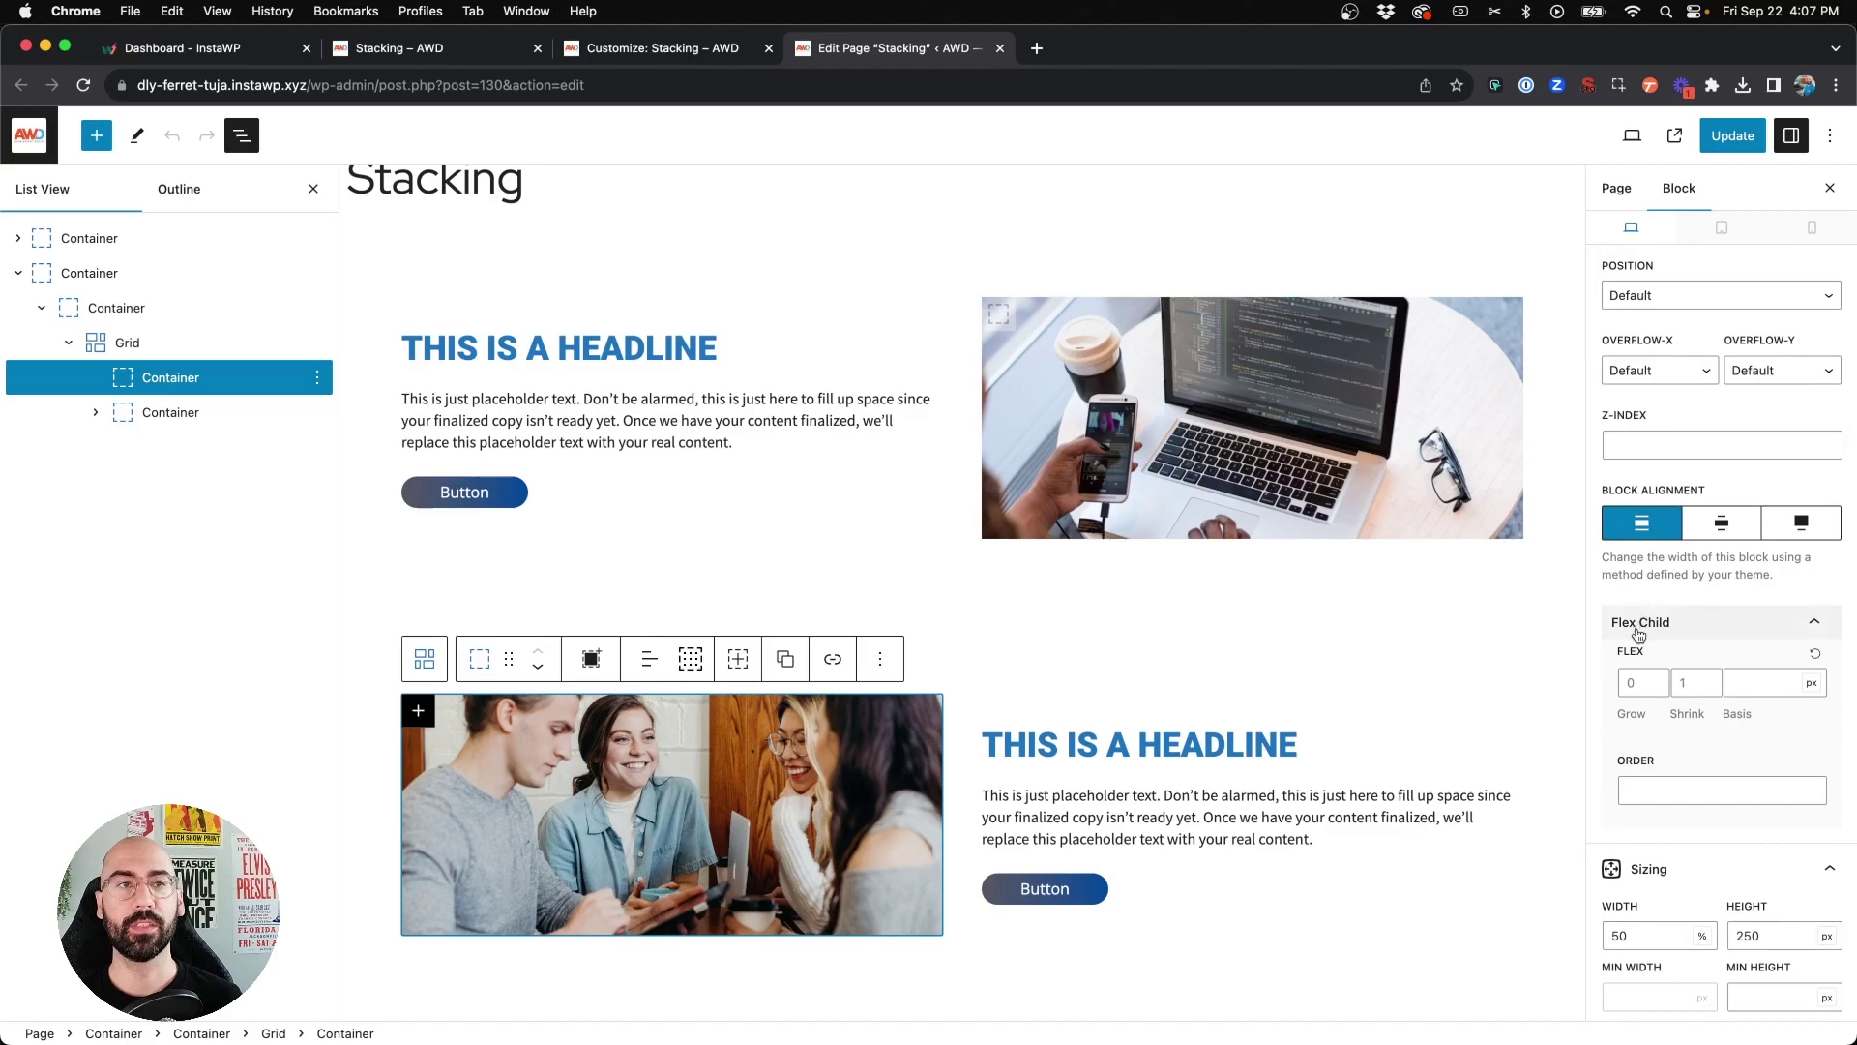
left_click(1654, 788)
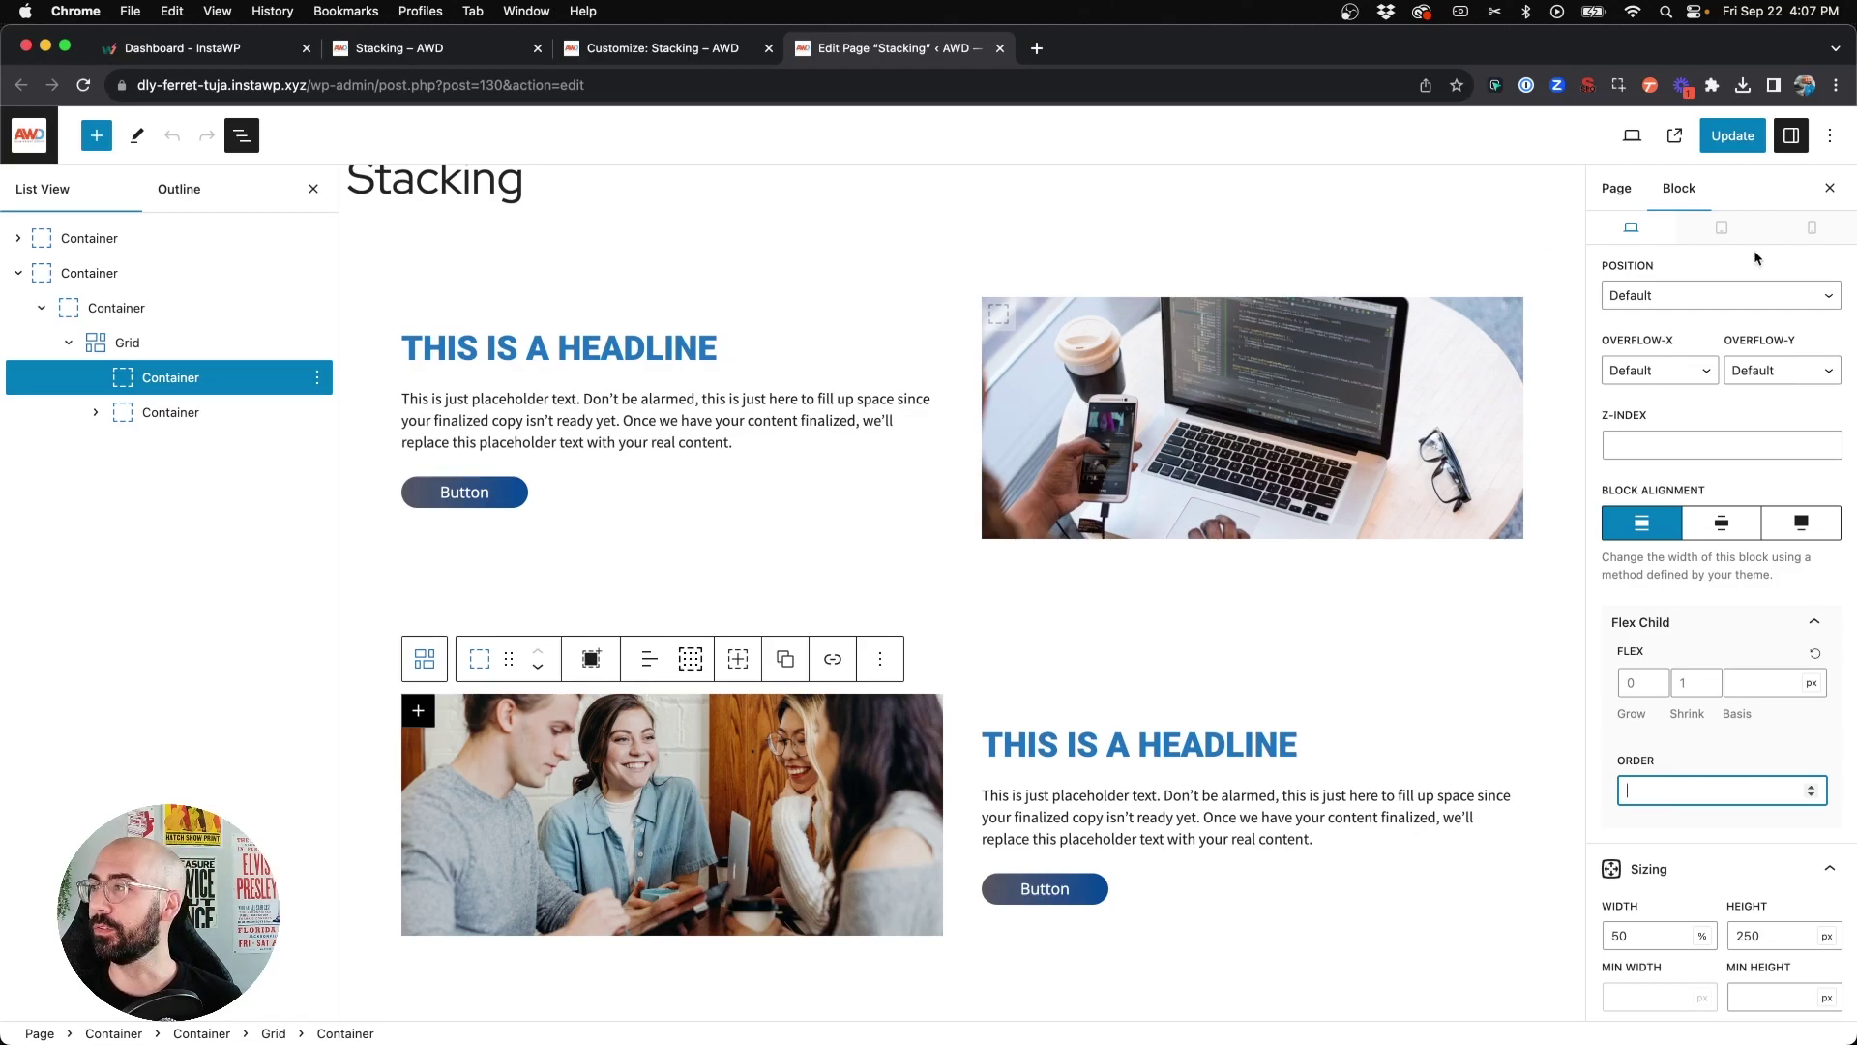
Set the image Container's Flex Child order to 2 for mobile and save
left_click(1814, 230)
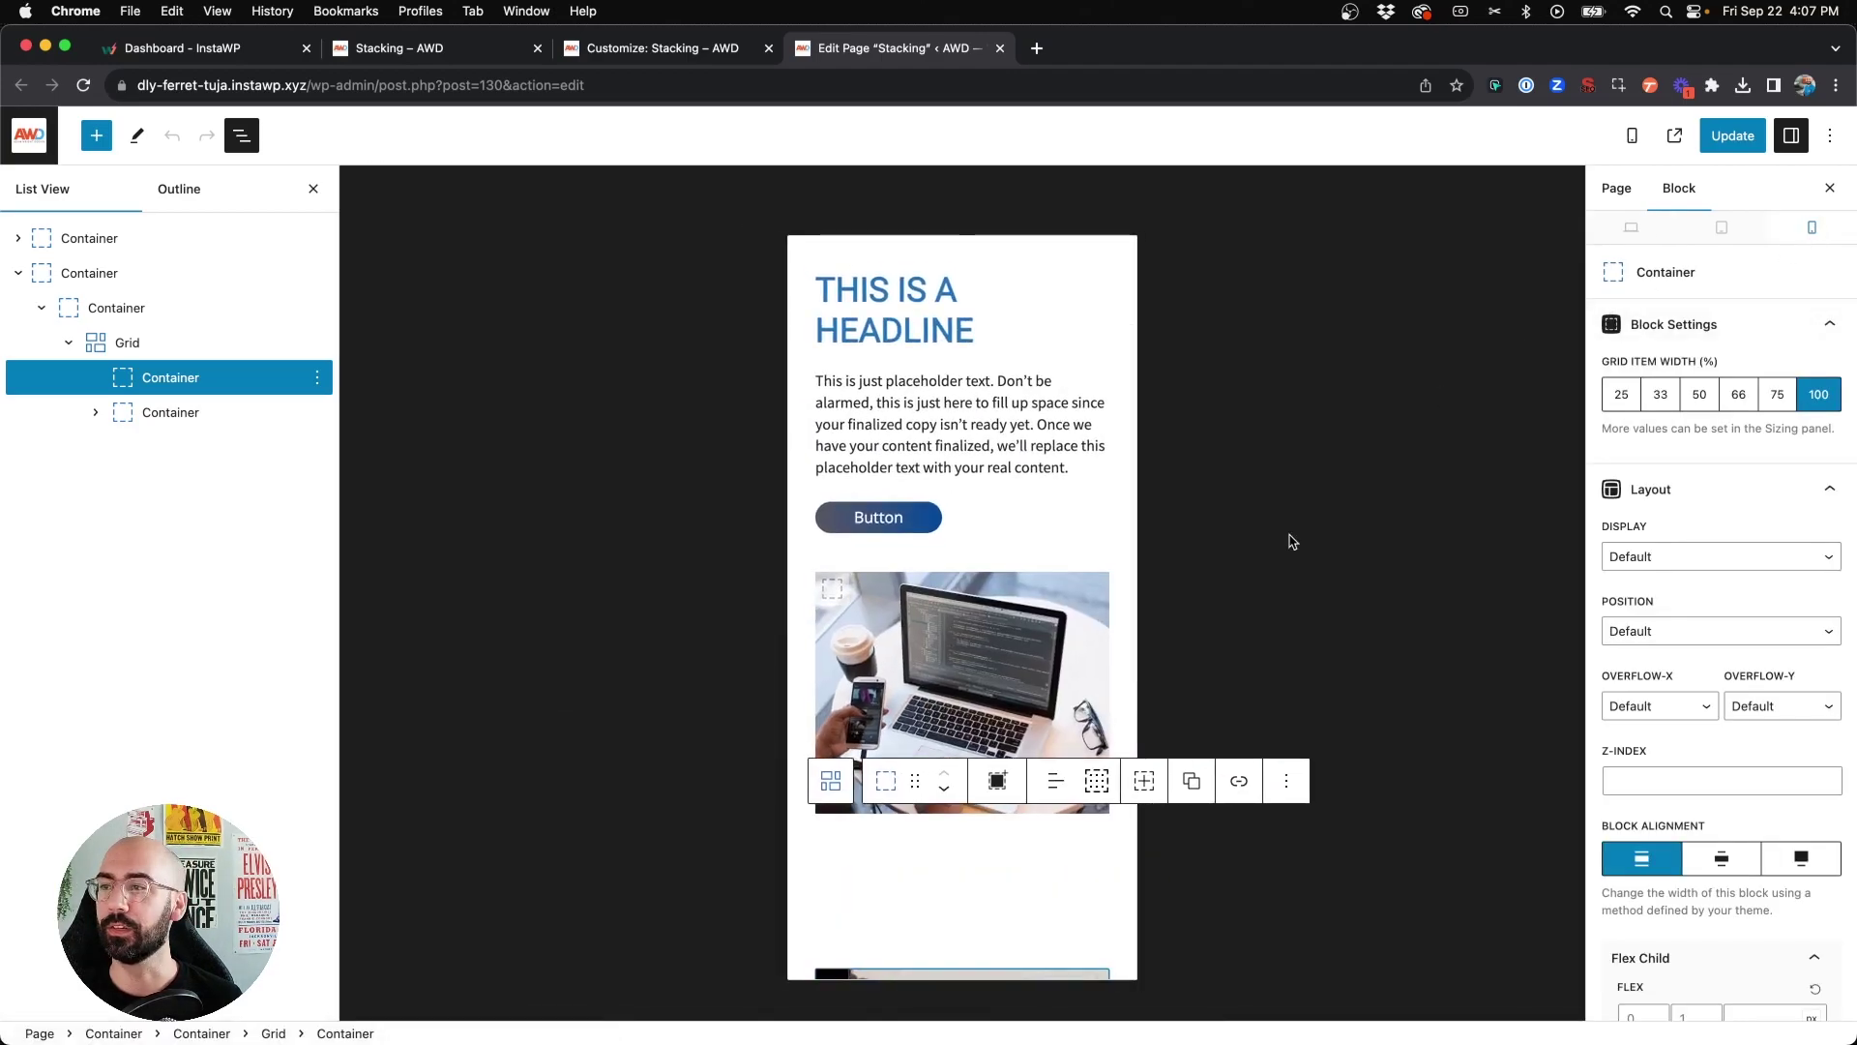
scroll(943, 590, "down", 6)
scroll(943, 590, "down", 2)
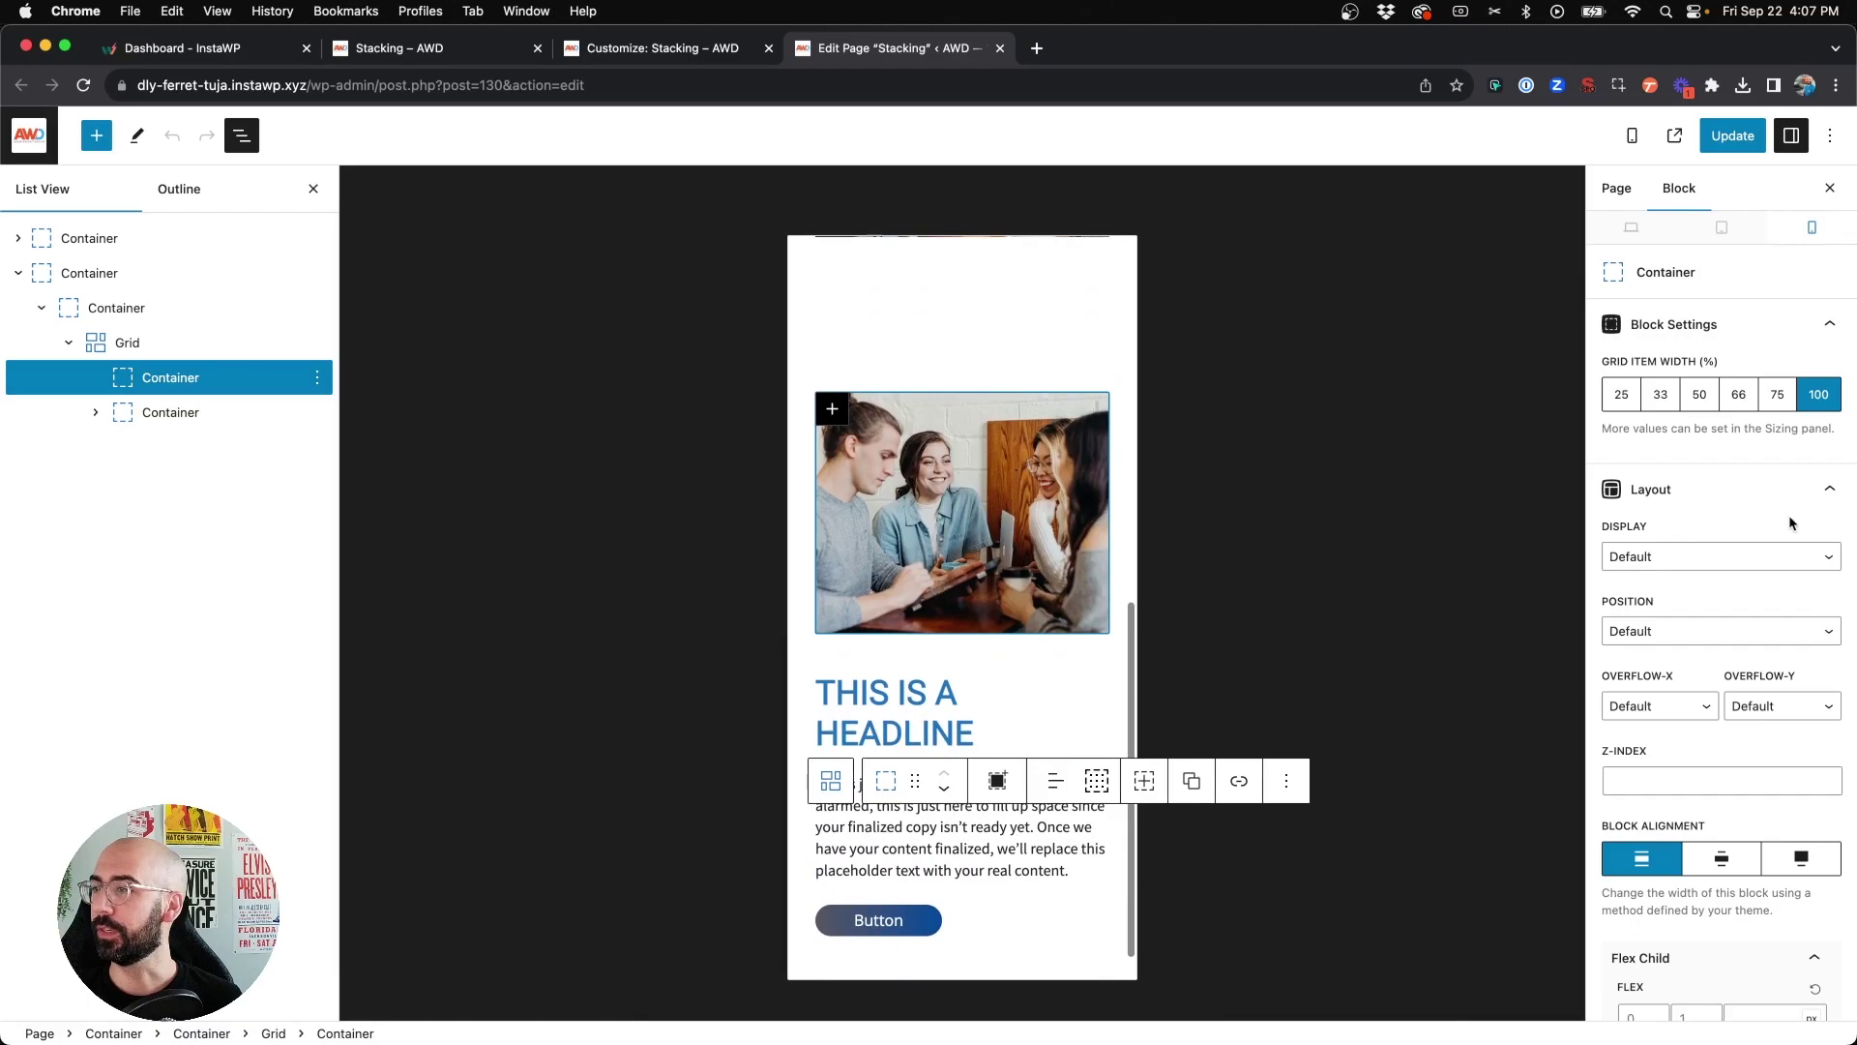
scroll(1799, 526, "down", 5)
scroll(1810, 523, "down", 2)
left_click(1640, 599)
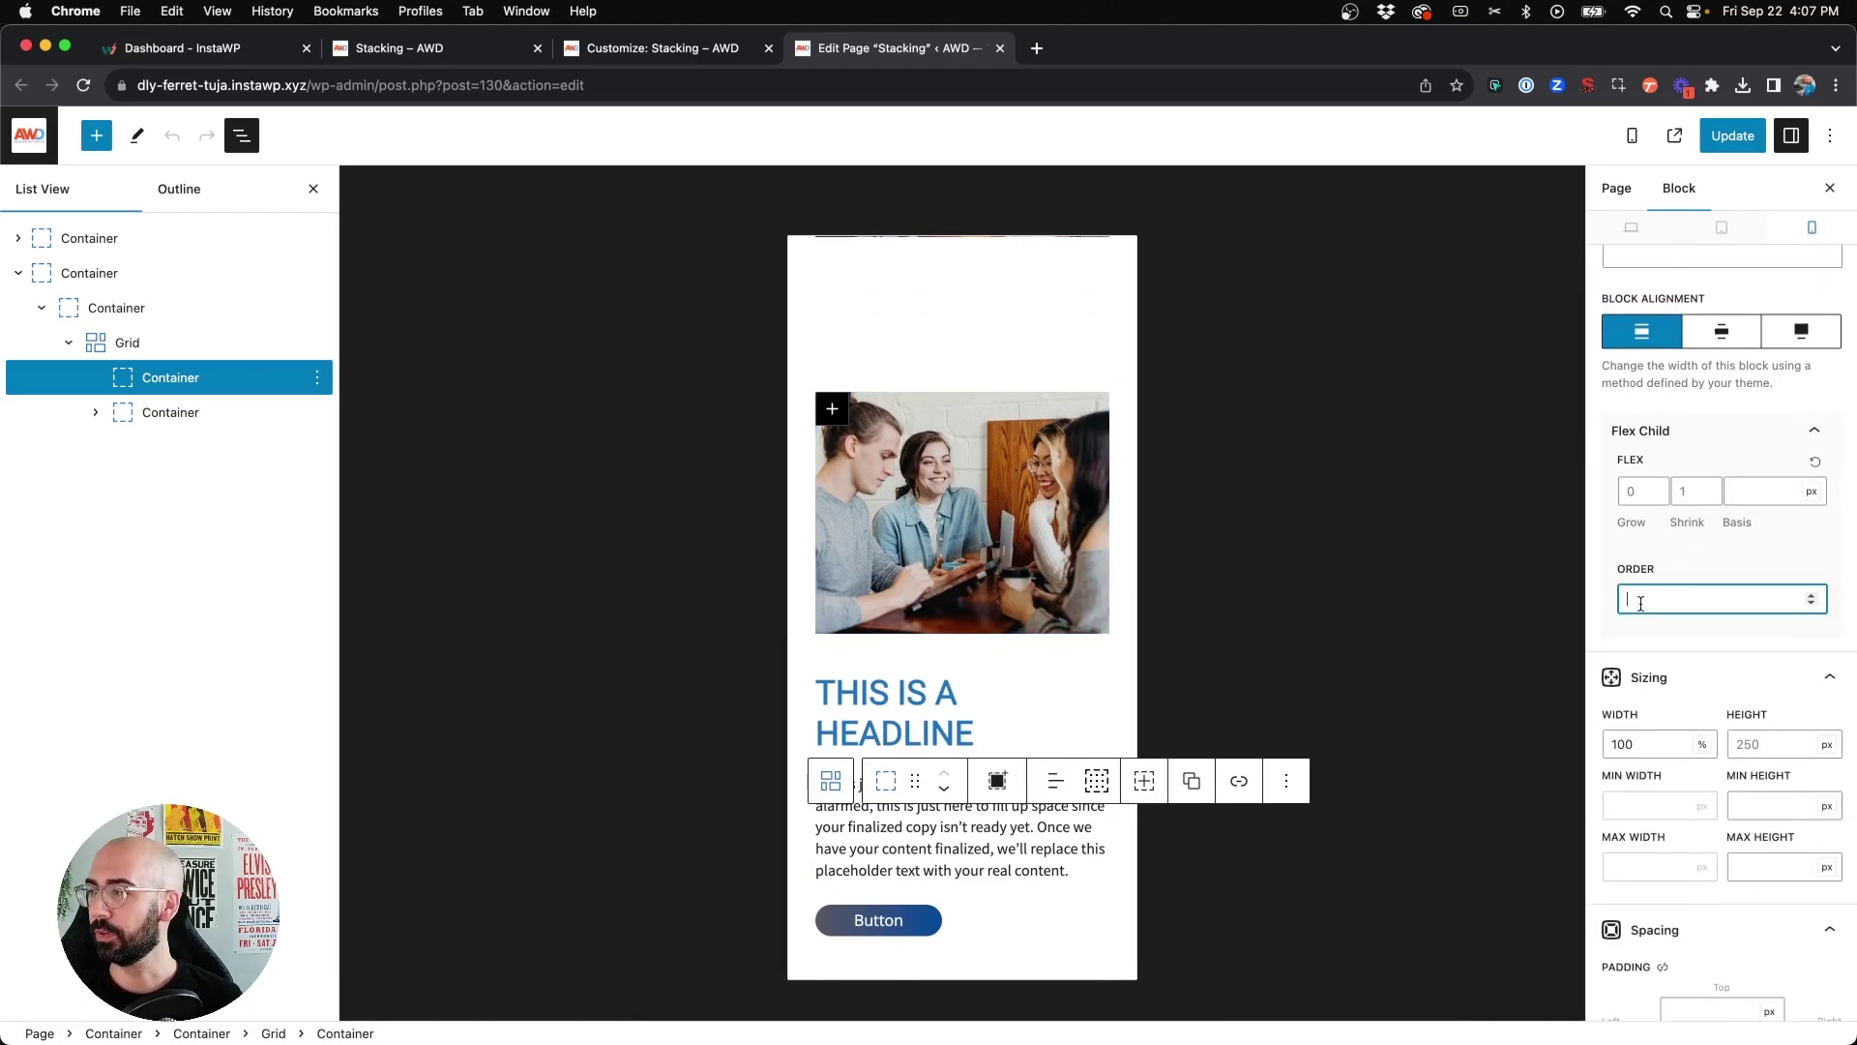
type("2")
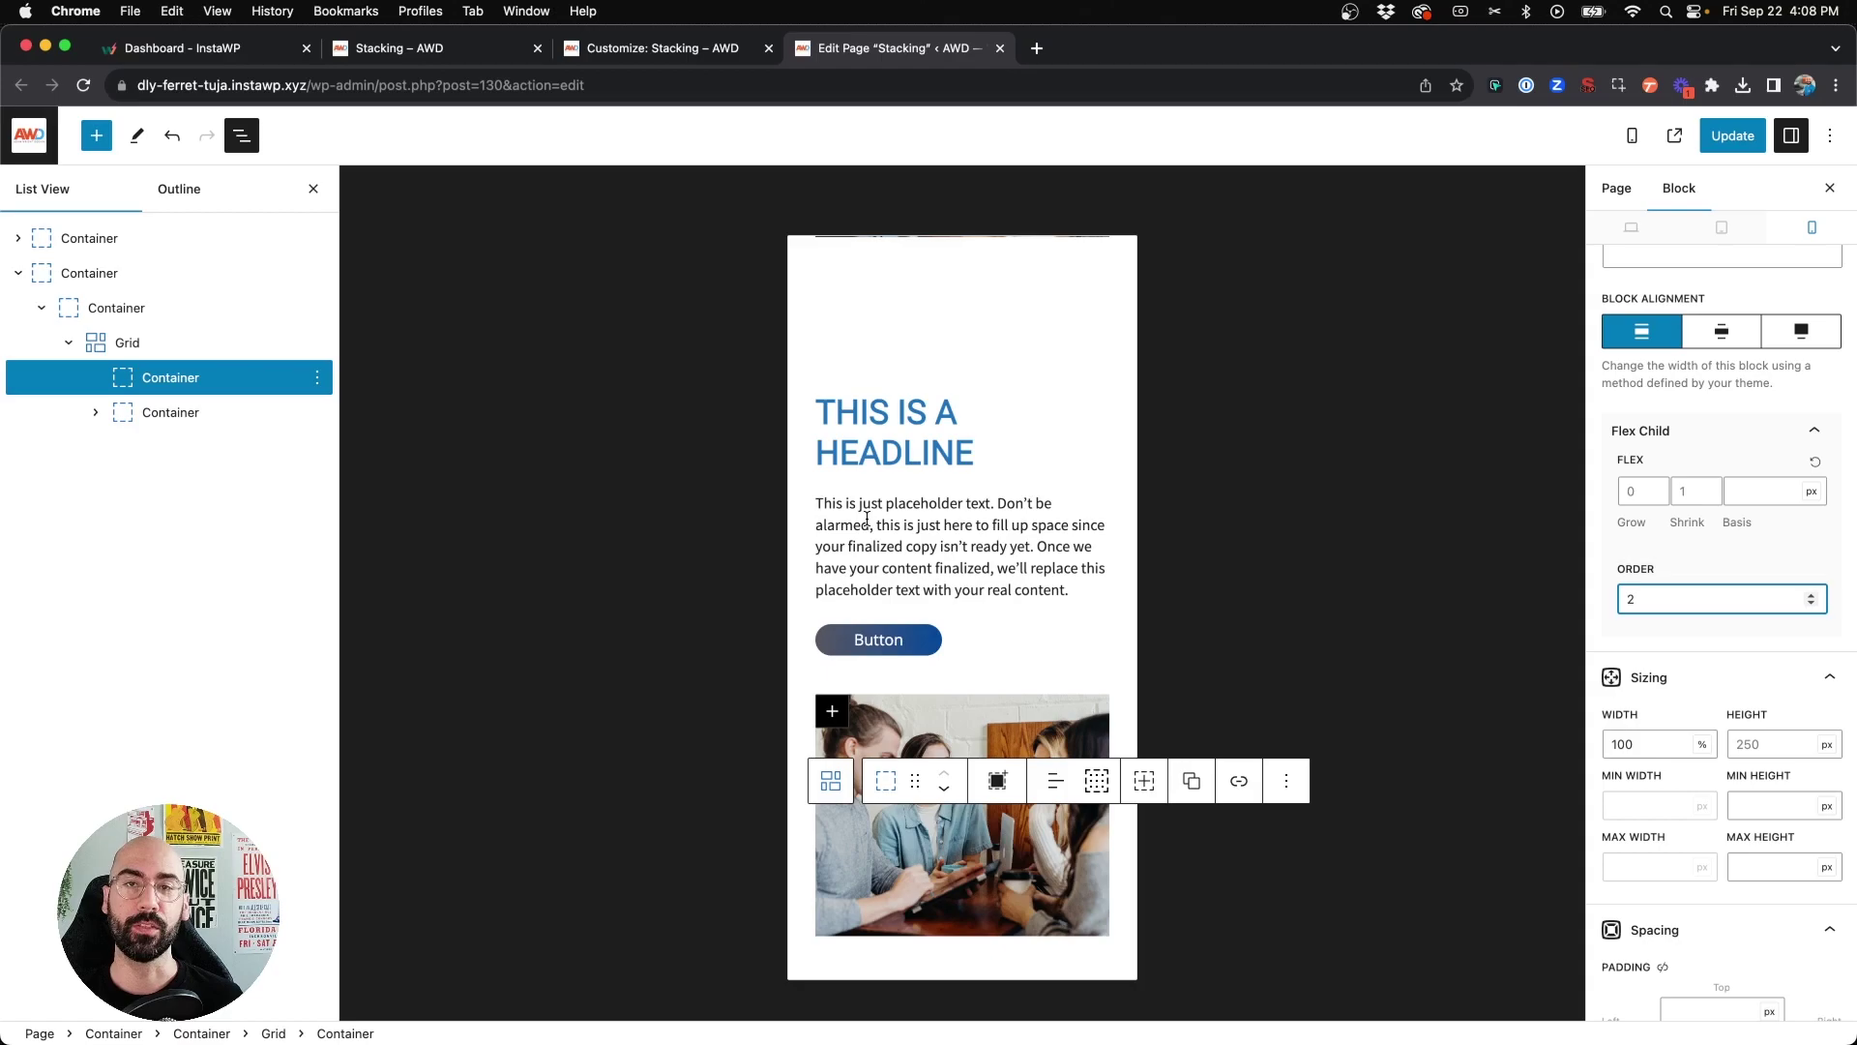
key("super+s")
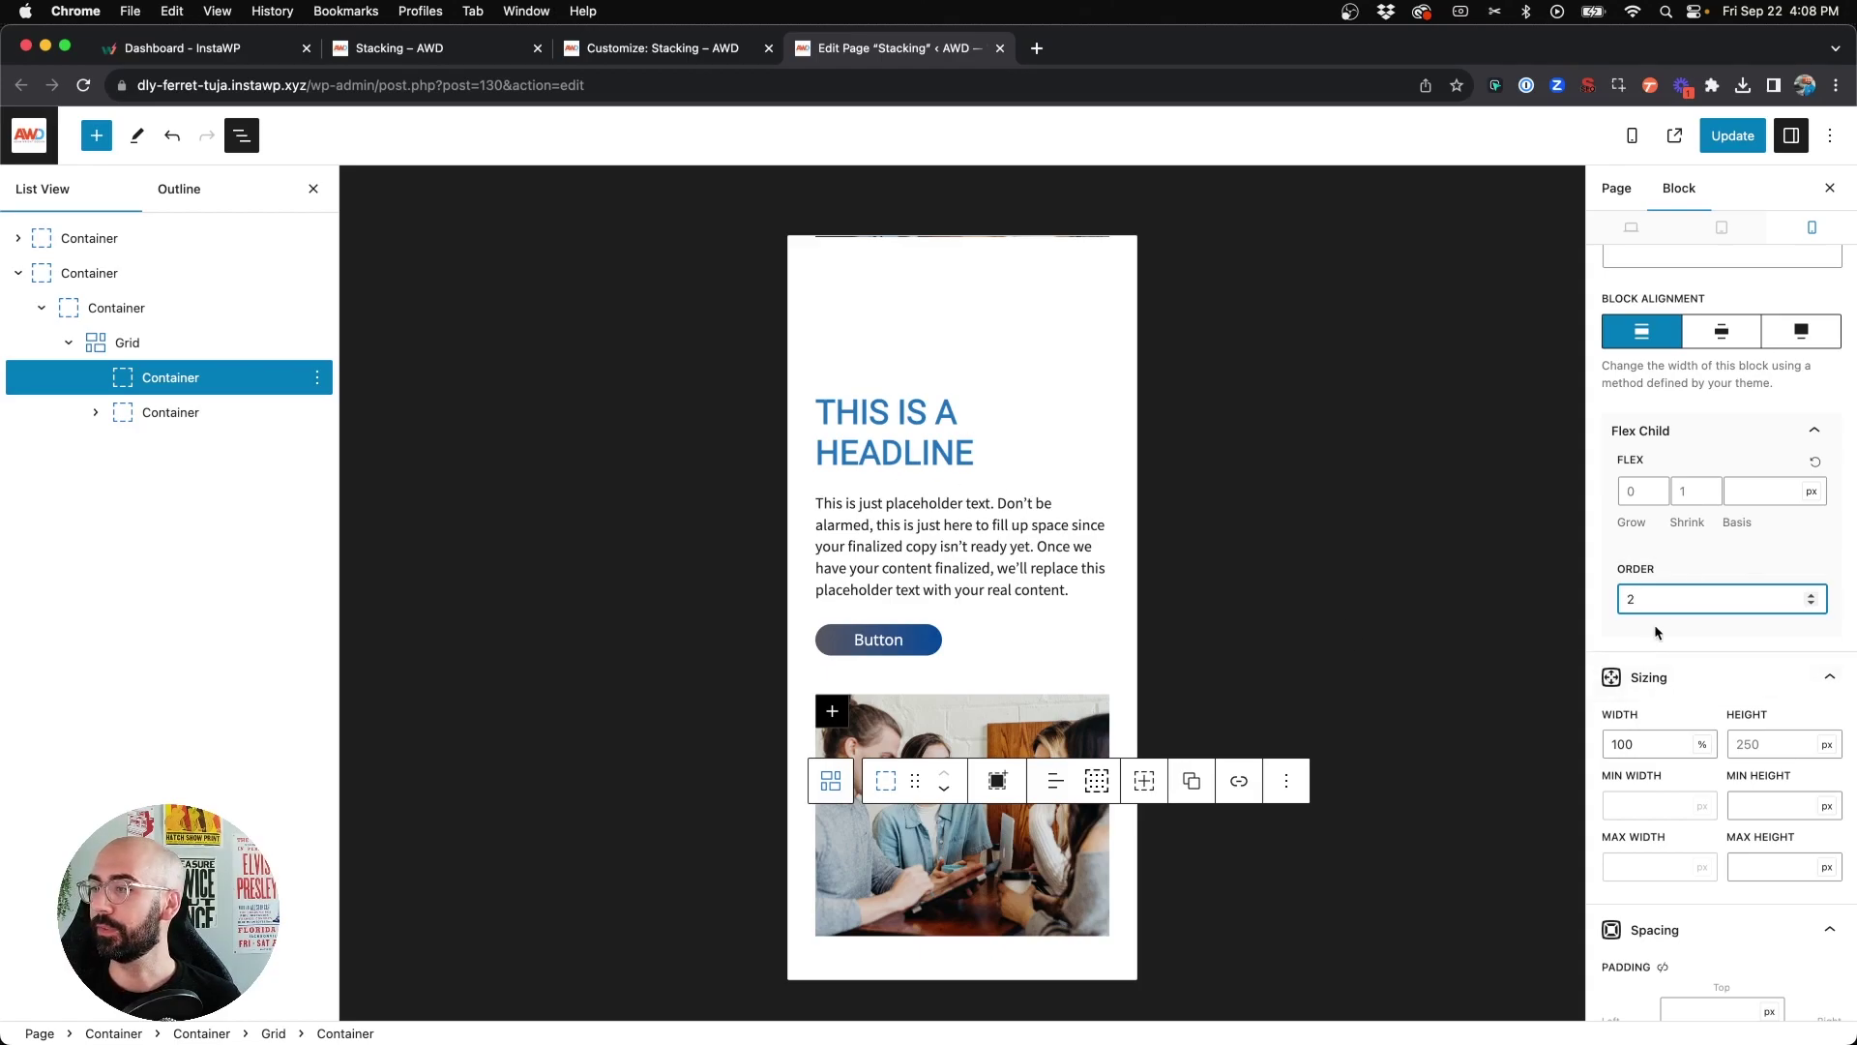
Give the second row's text Container order 1 on mobile and update the page
left_click(170, 414)
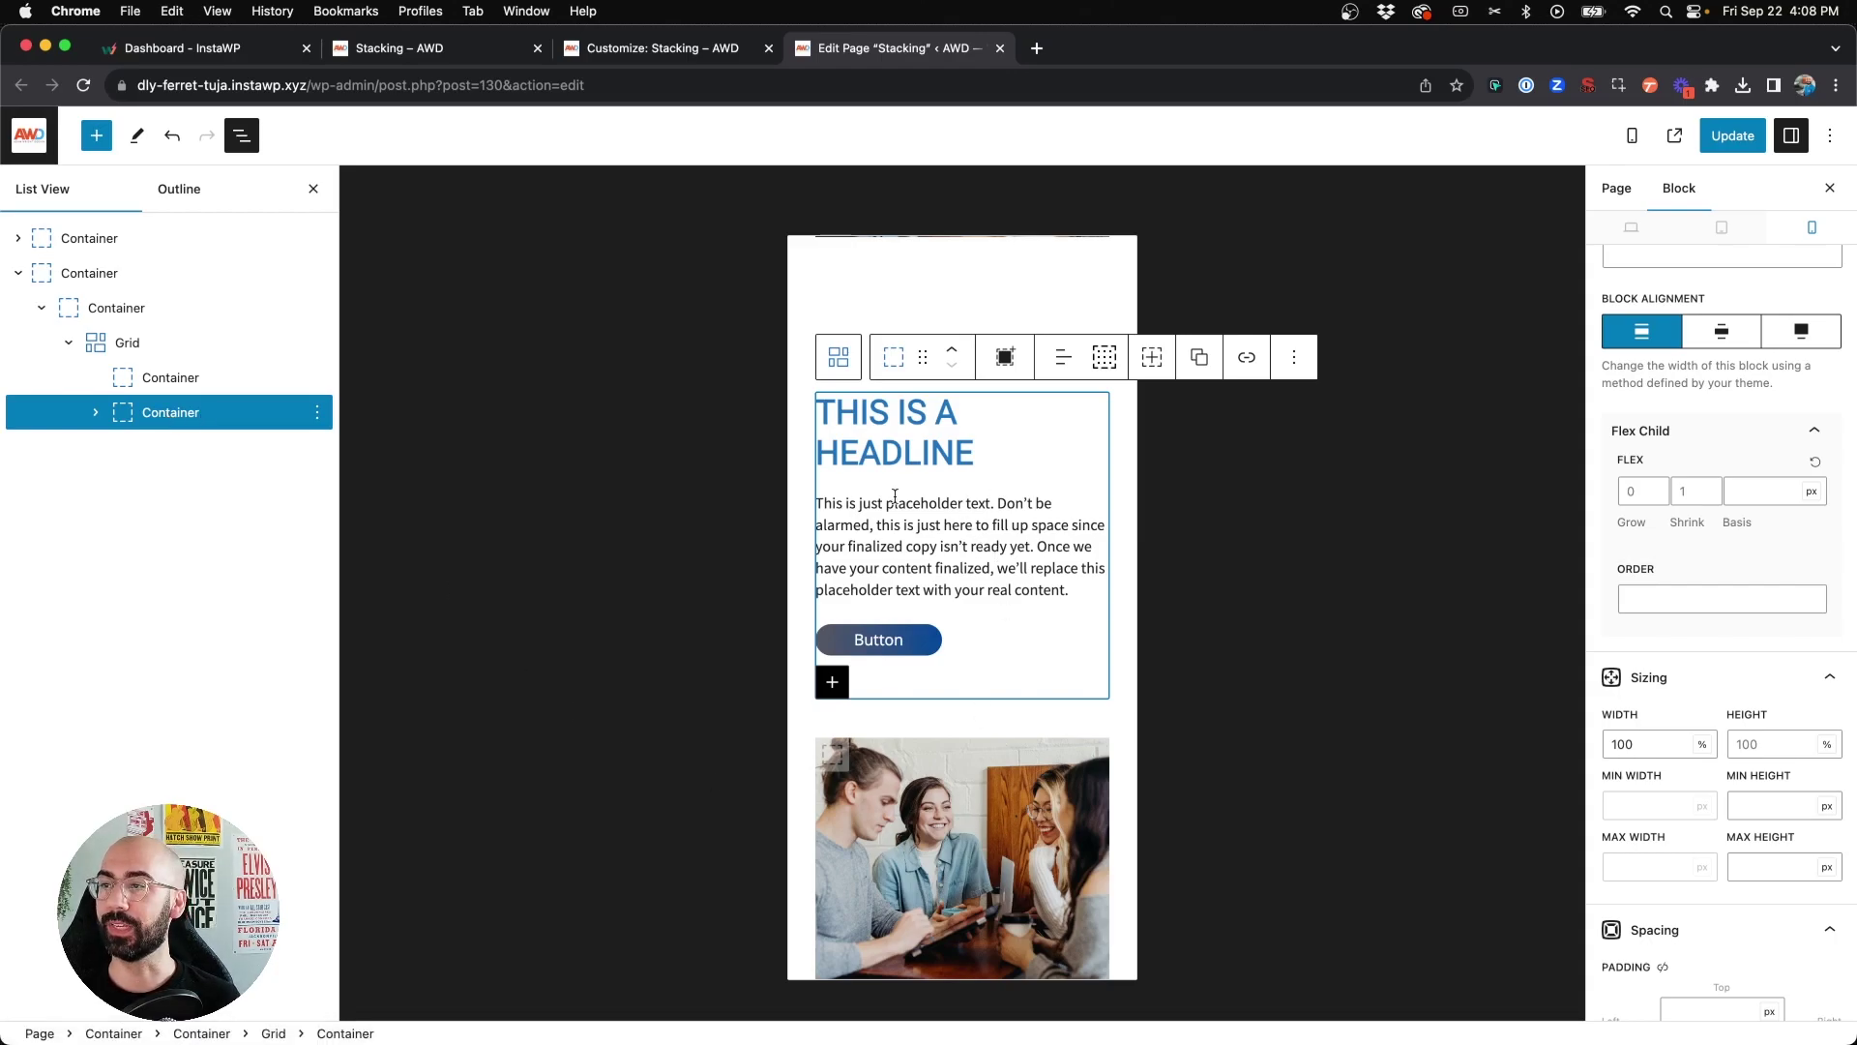
left_click(1700, 596)
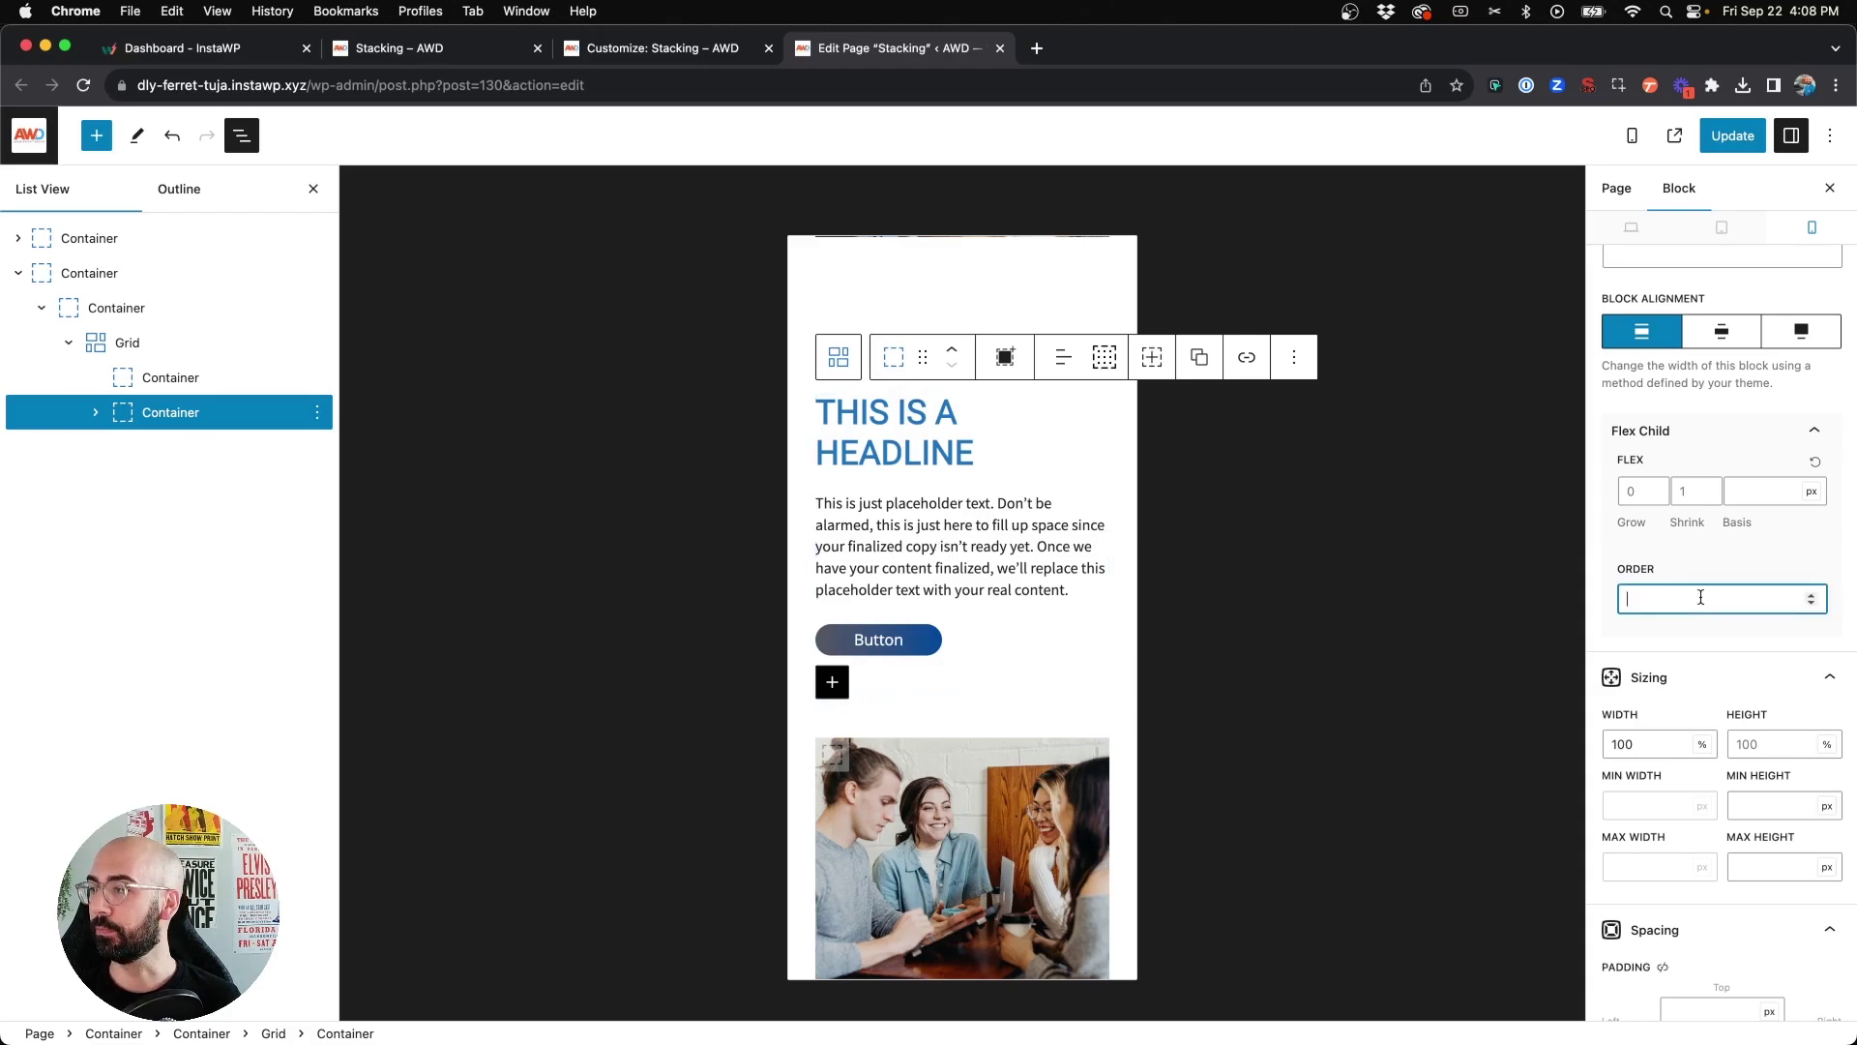
type("1")
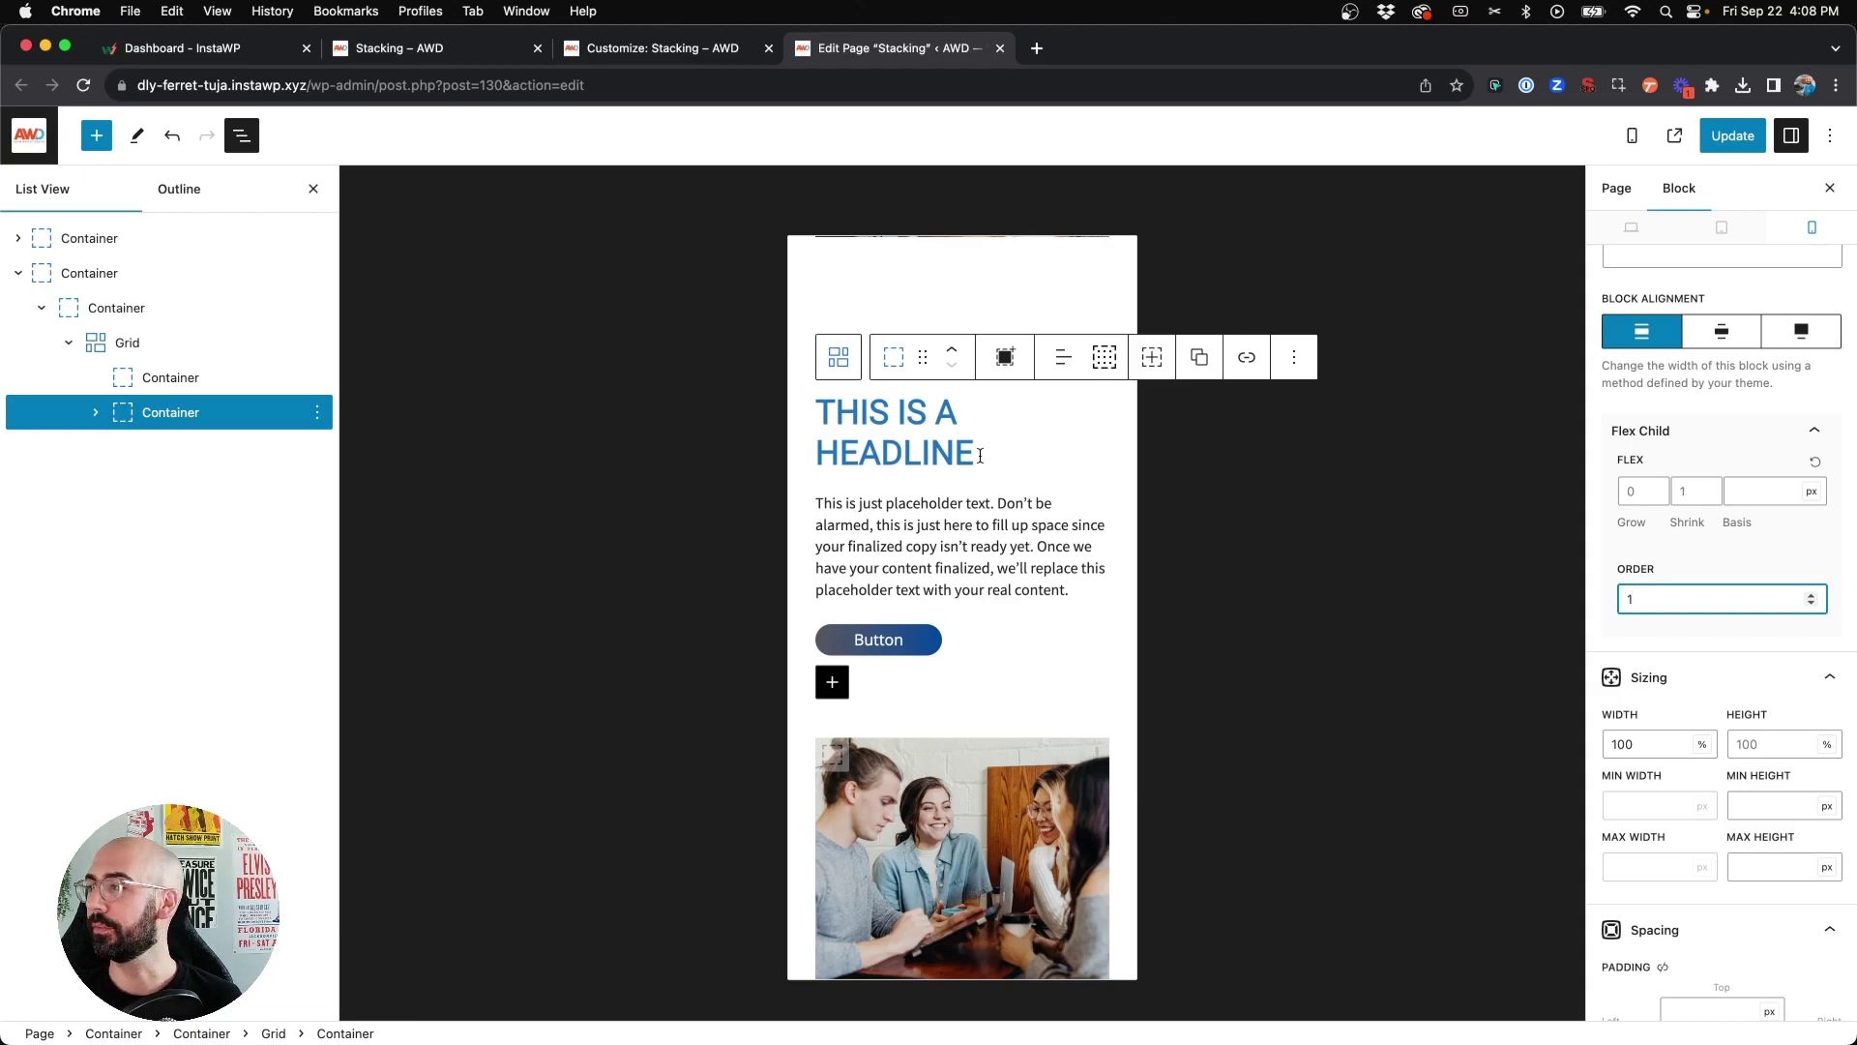
left_click(1732, 135)
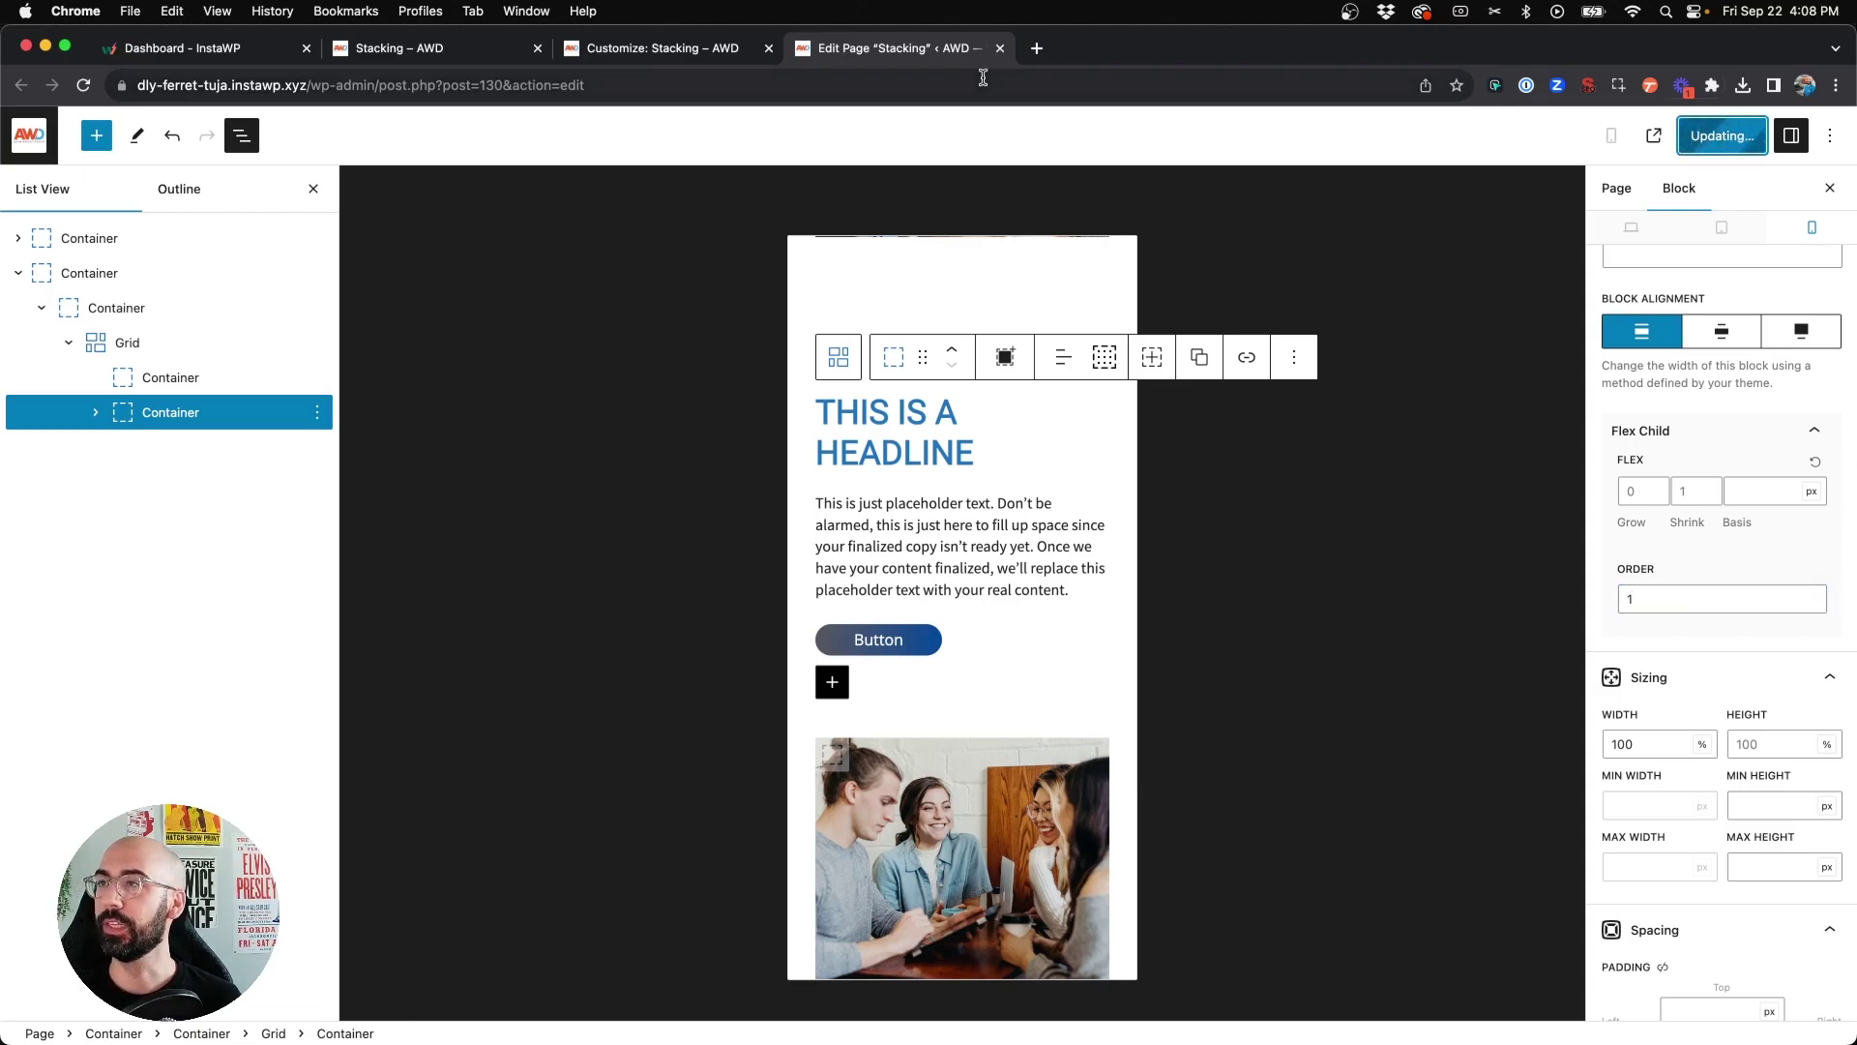
Reload the Customizer, confirm text now stacks above image on mobile, then switch to tablet width
left_click(668, 51)
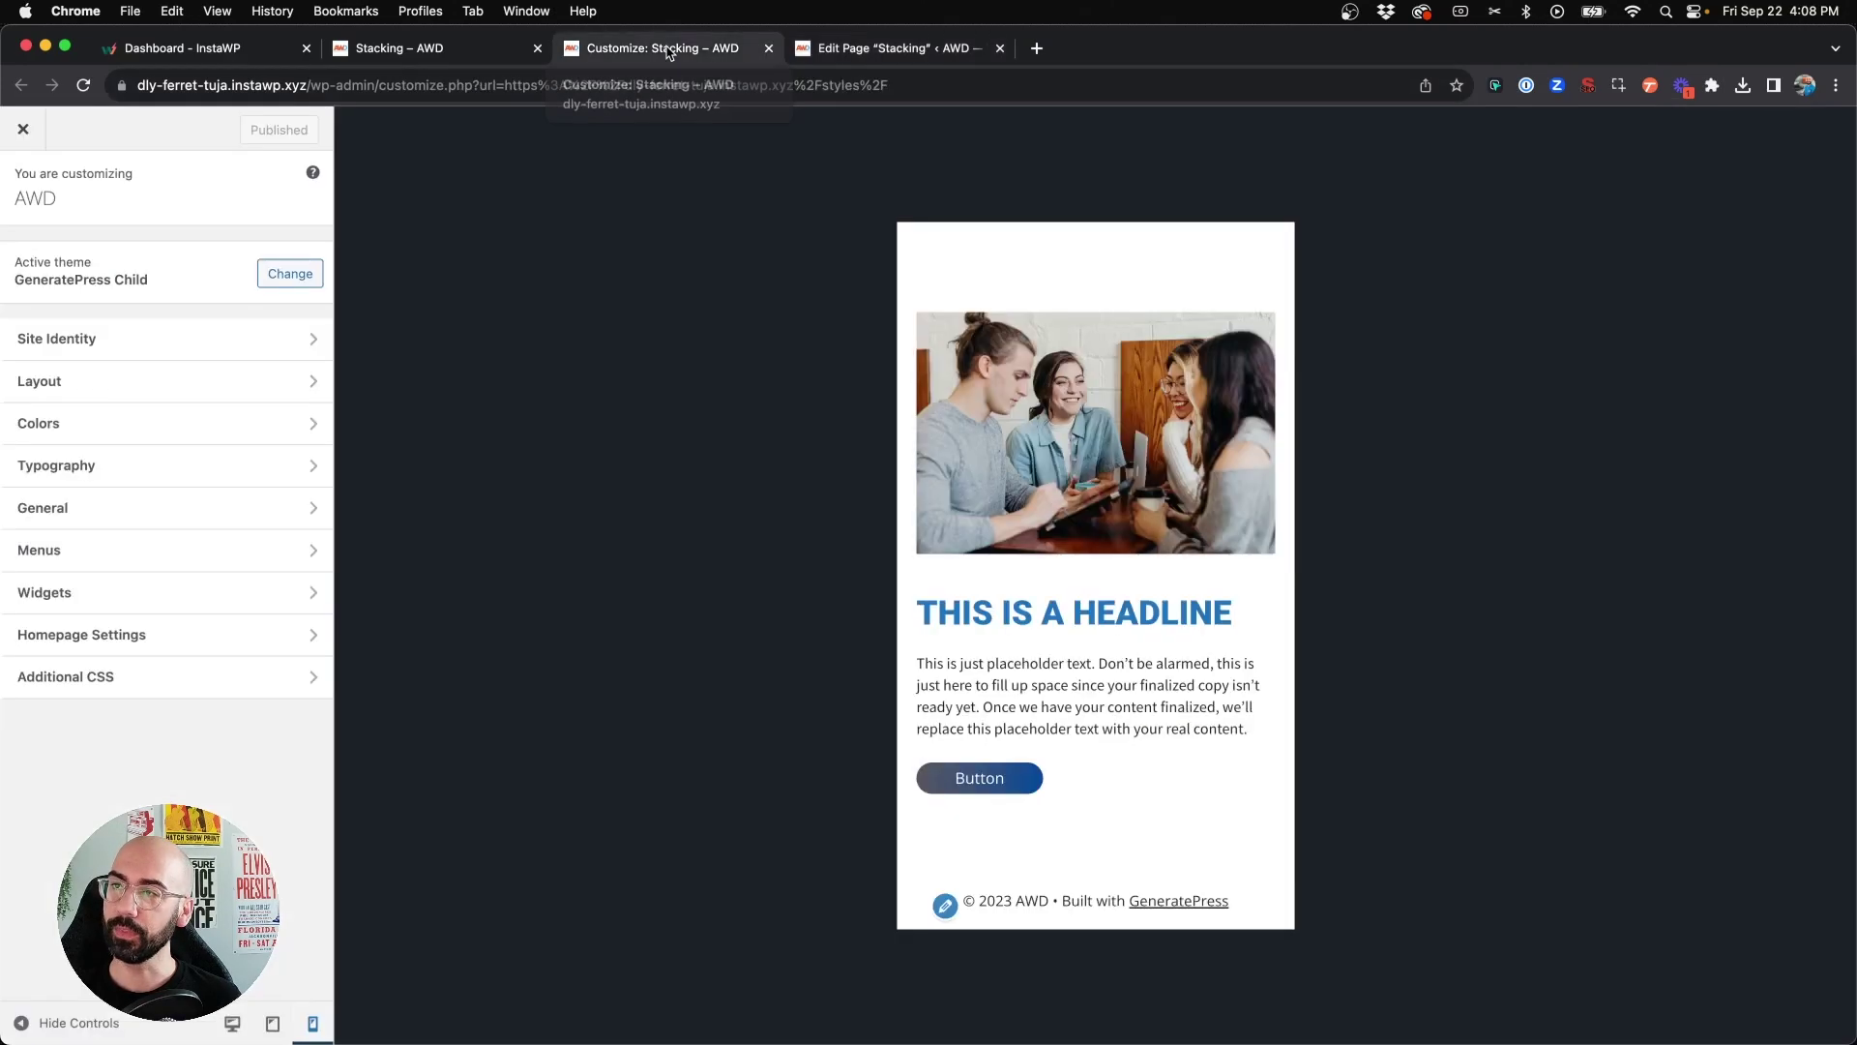
key("super+r")
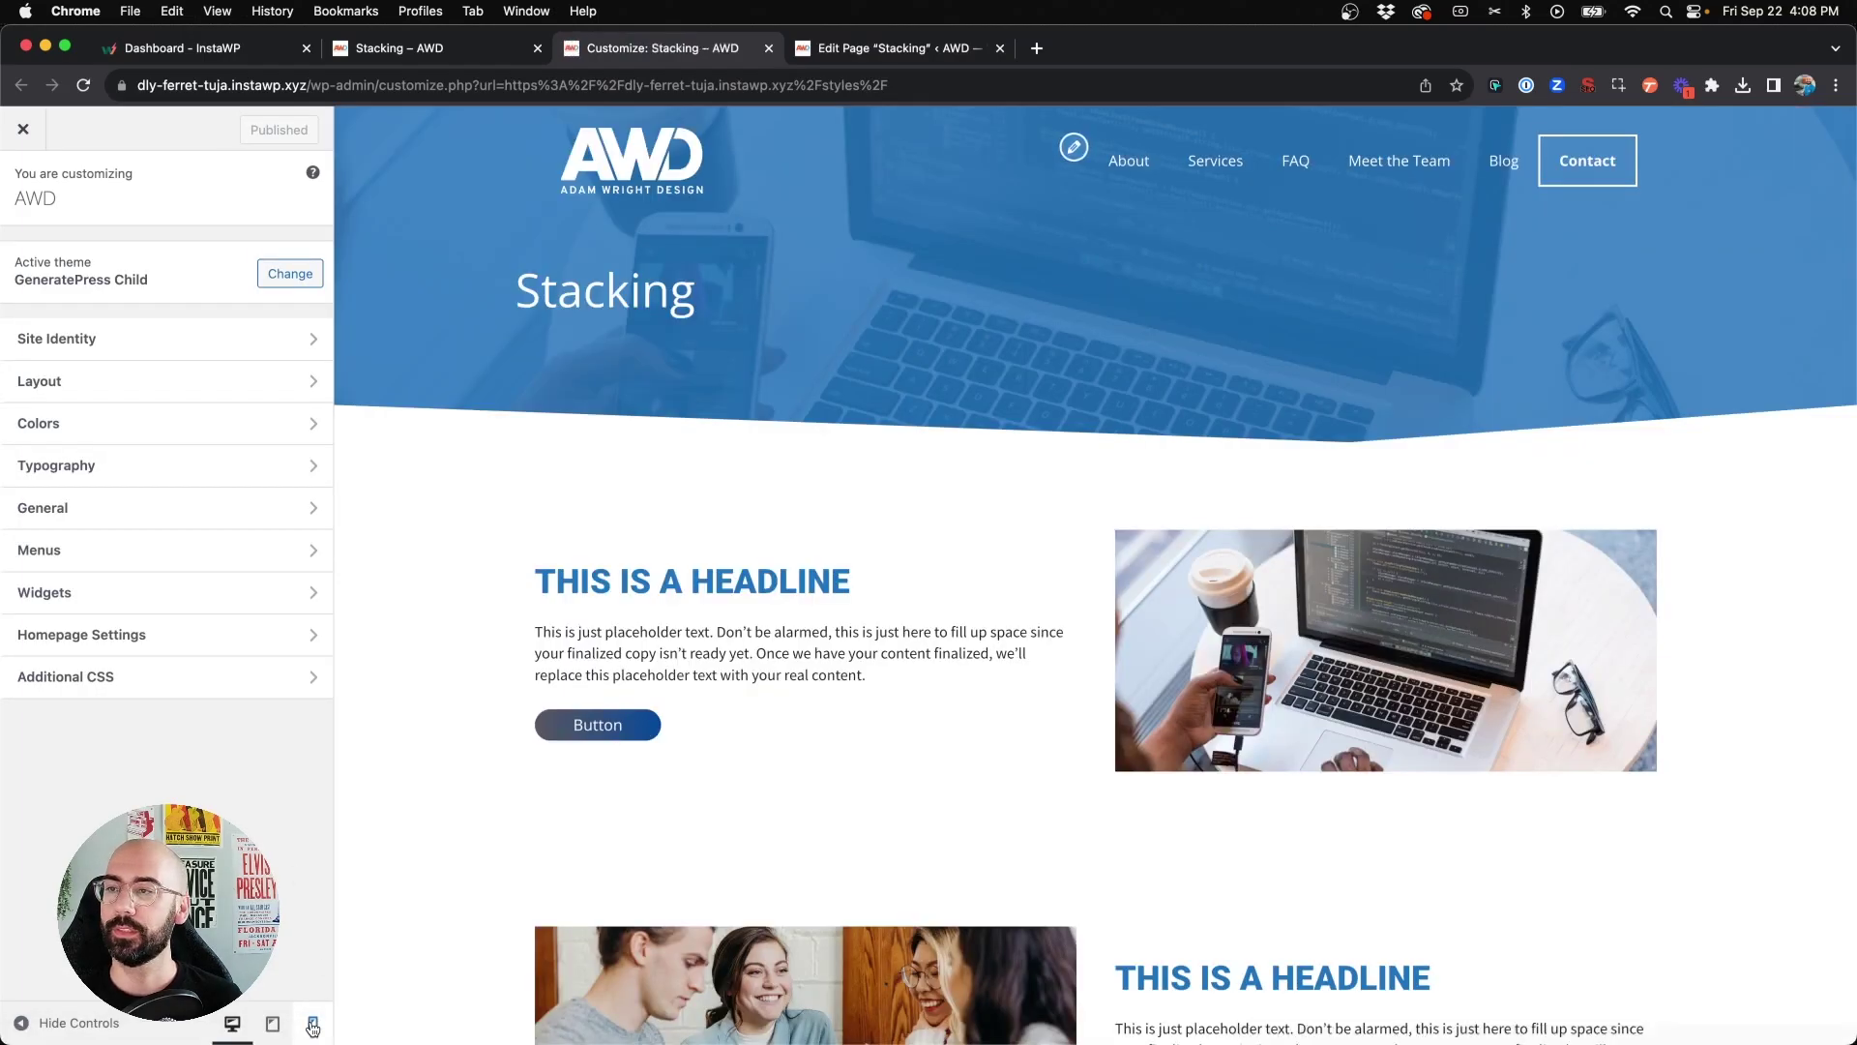
left_click(312, 1024)
scroll(1057, 454, "down", 5)
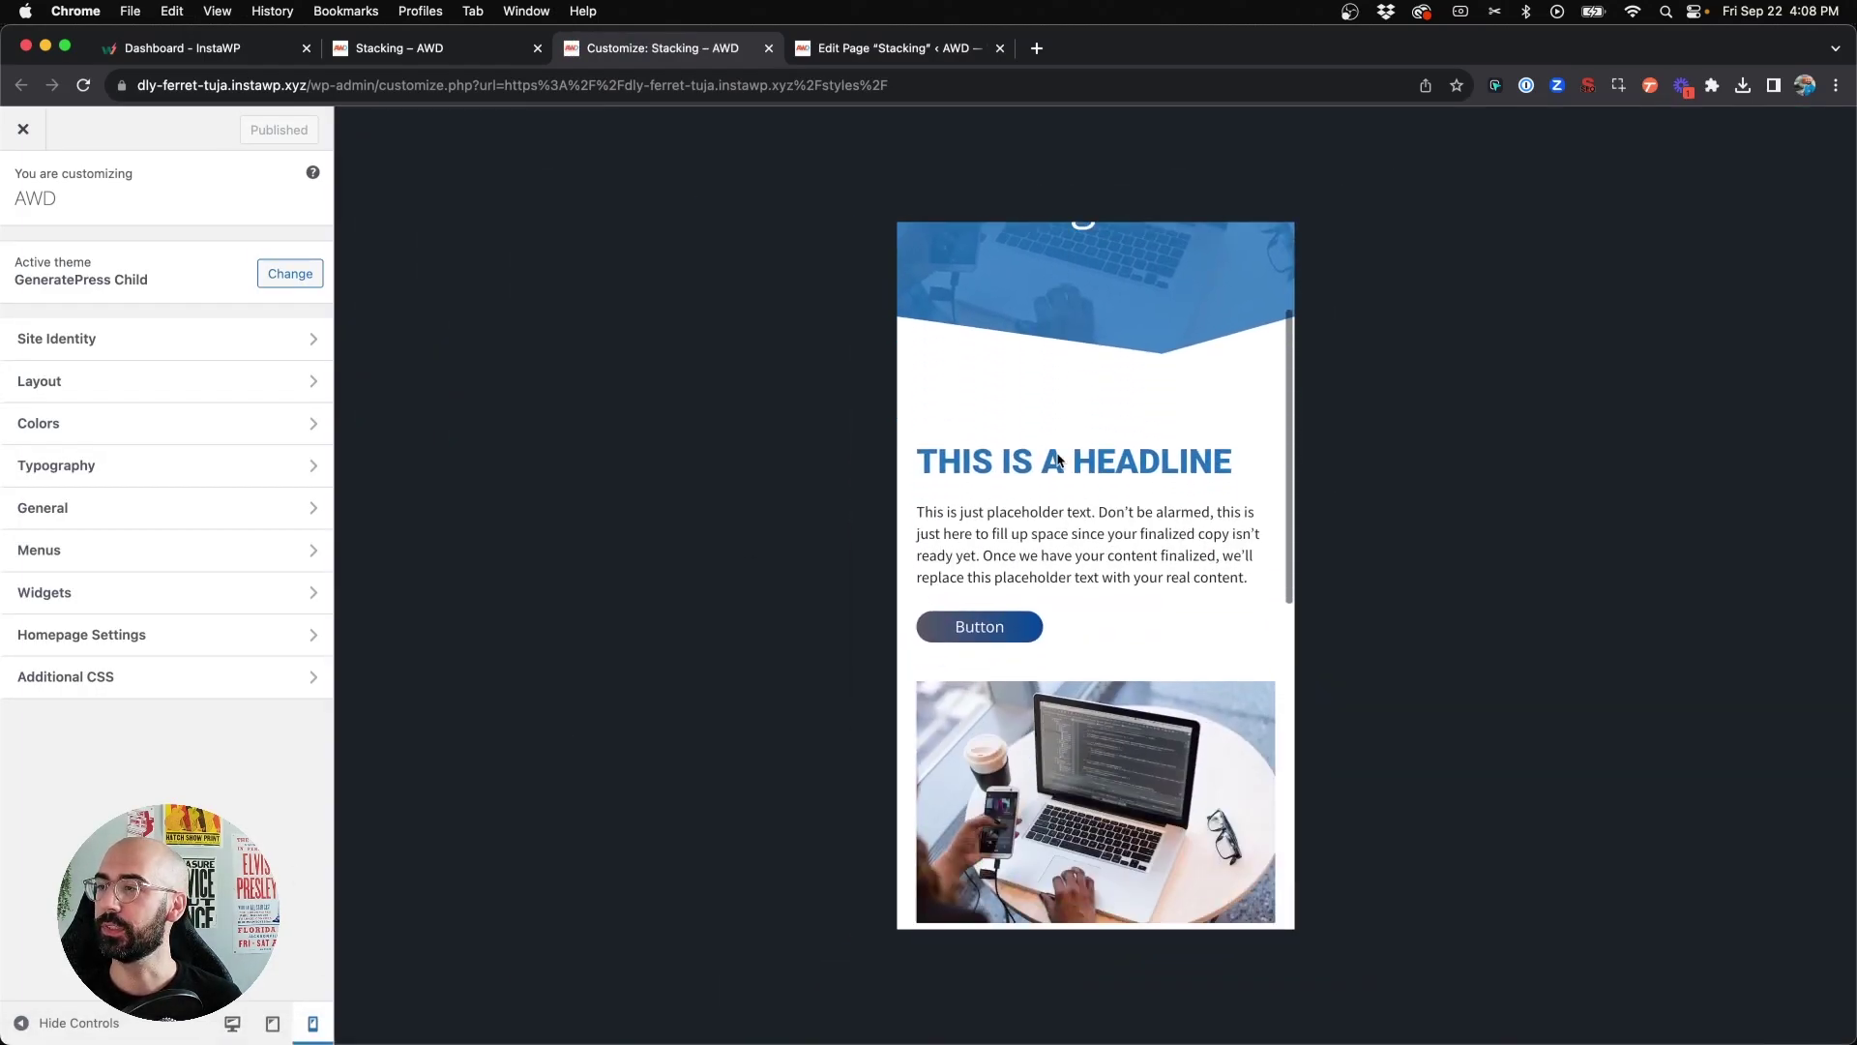
scroll(1058, 453, "down", 7)
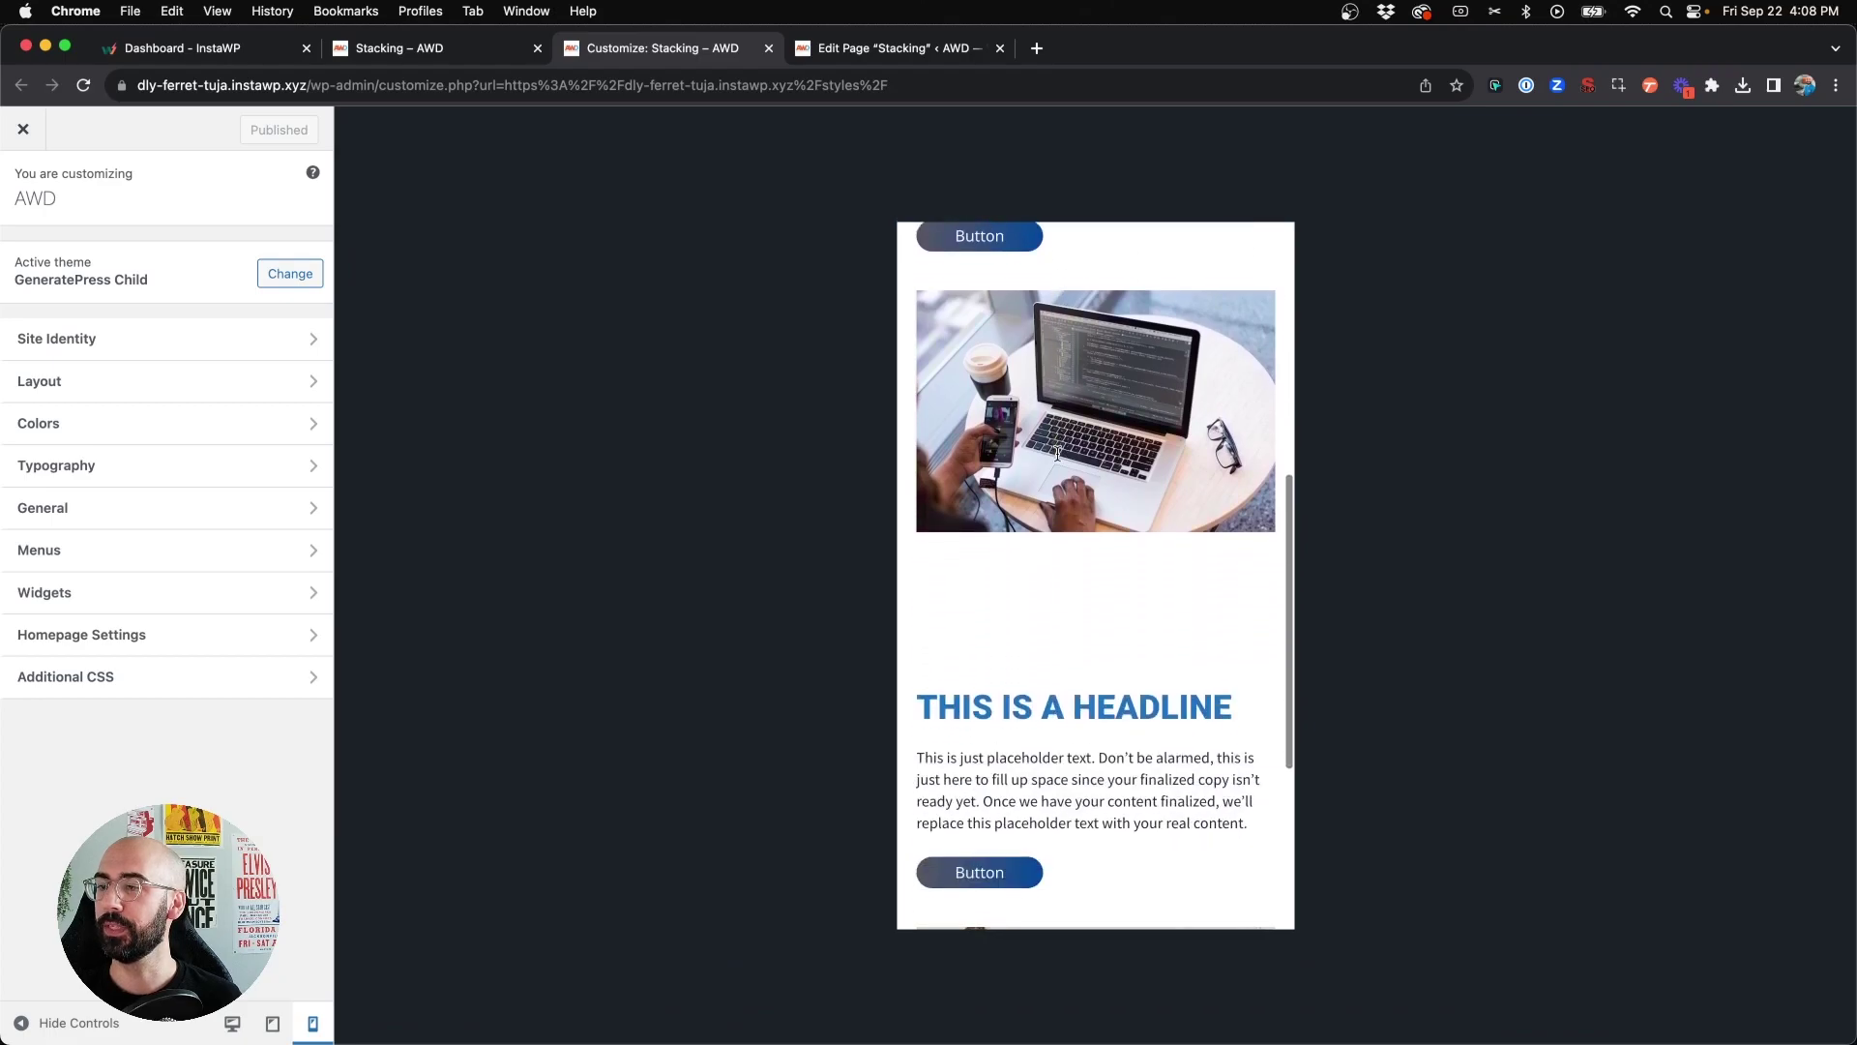
scroll(1057, 460, "down", 2)
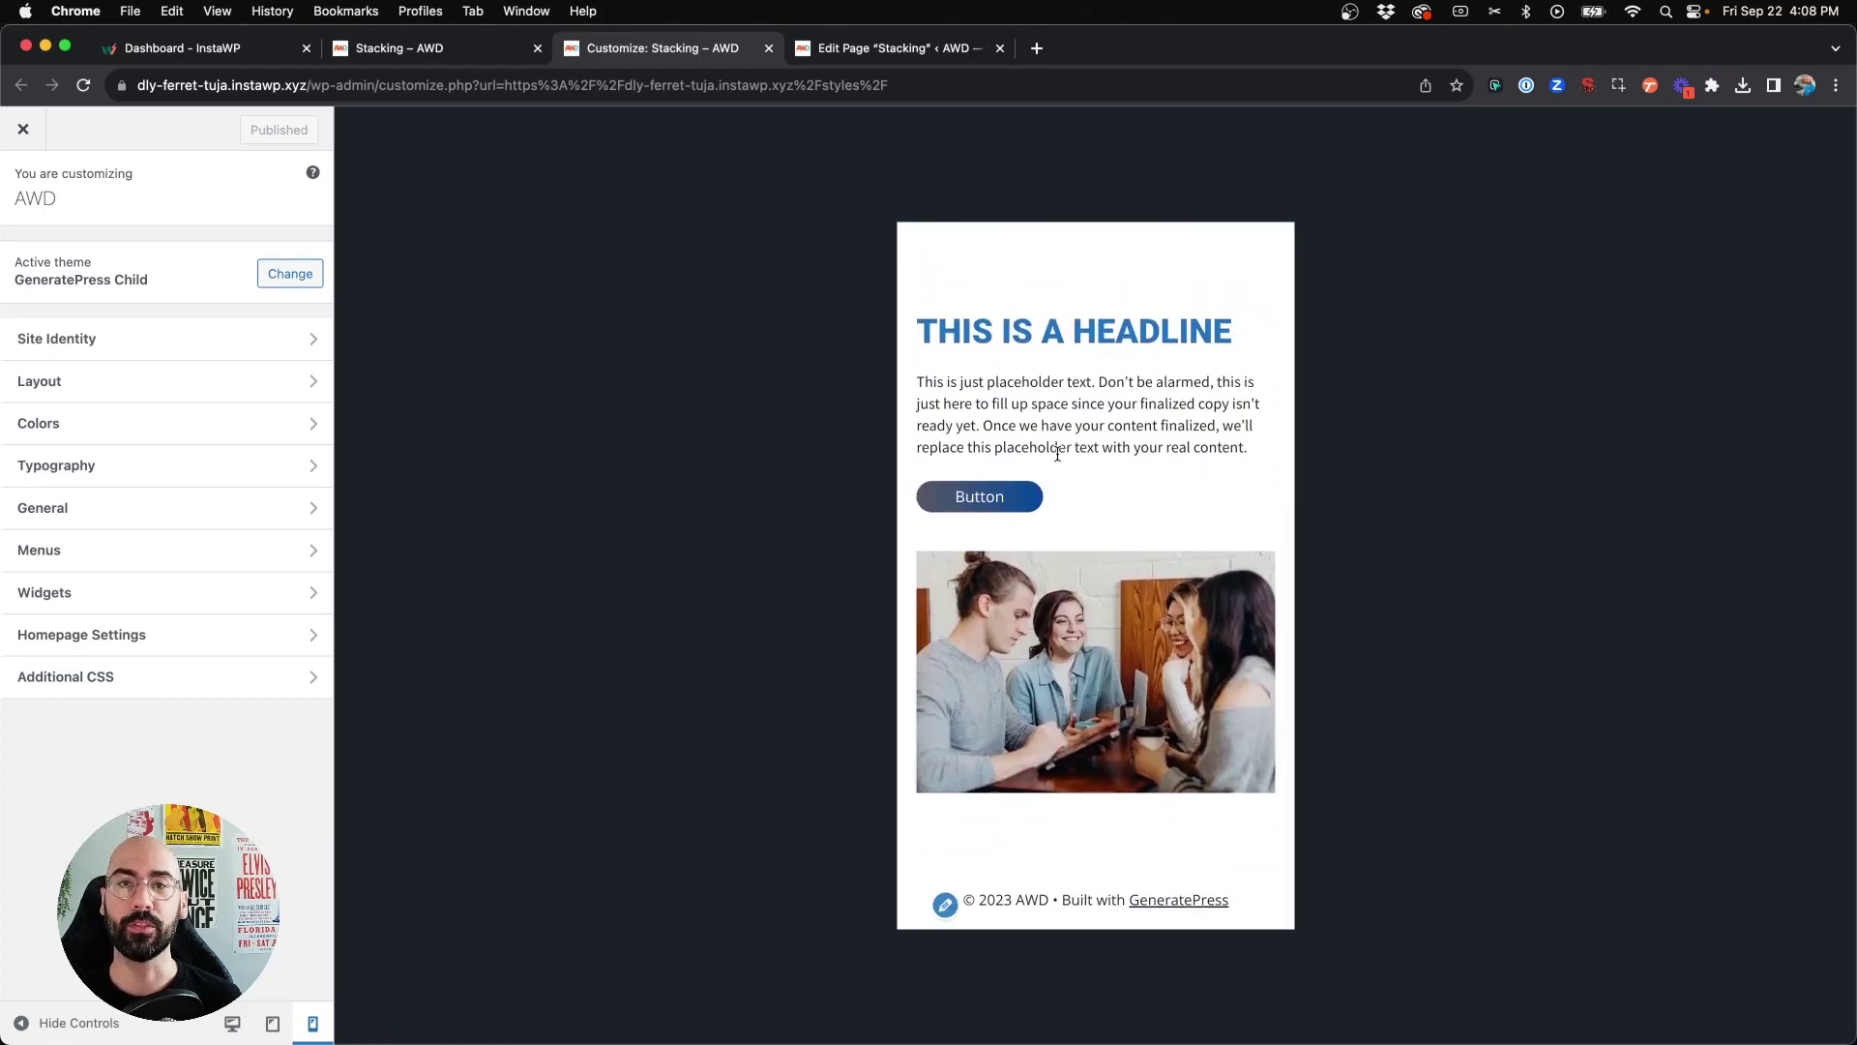
left_click(273, 1027)
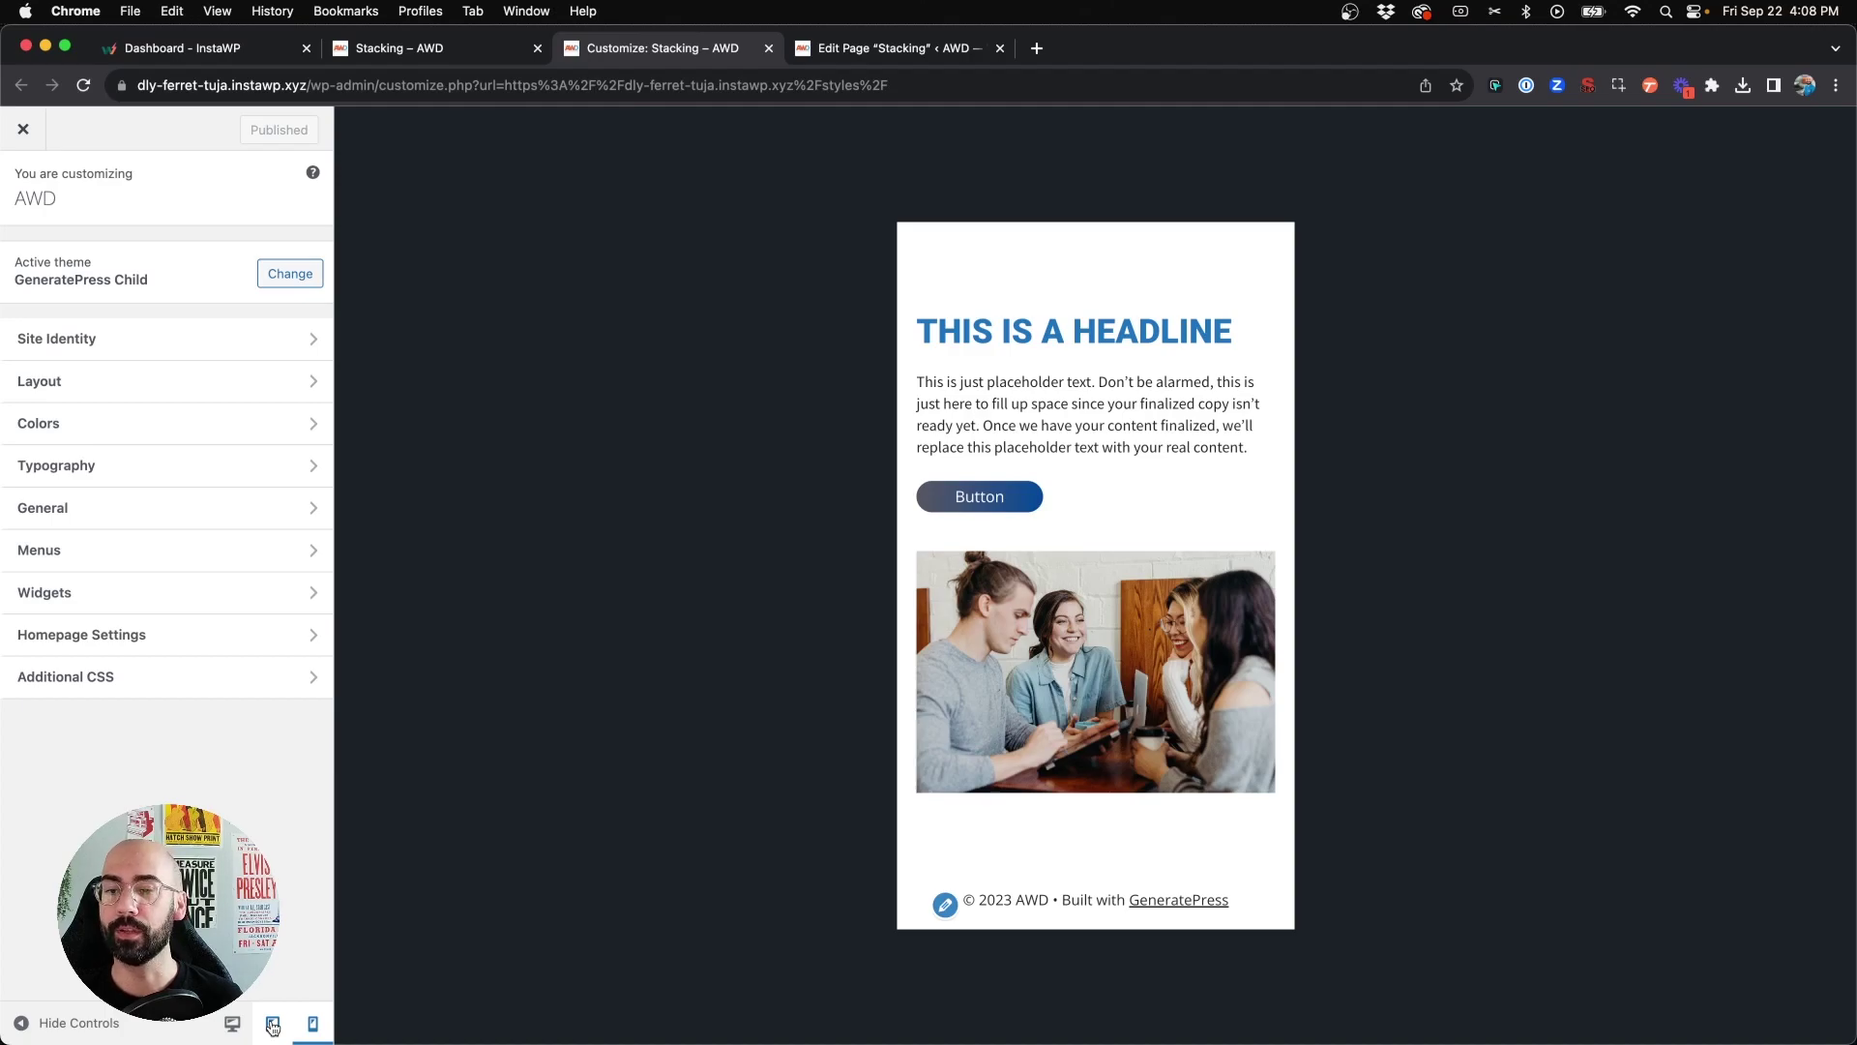
left_click(272, 1024)
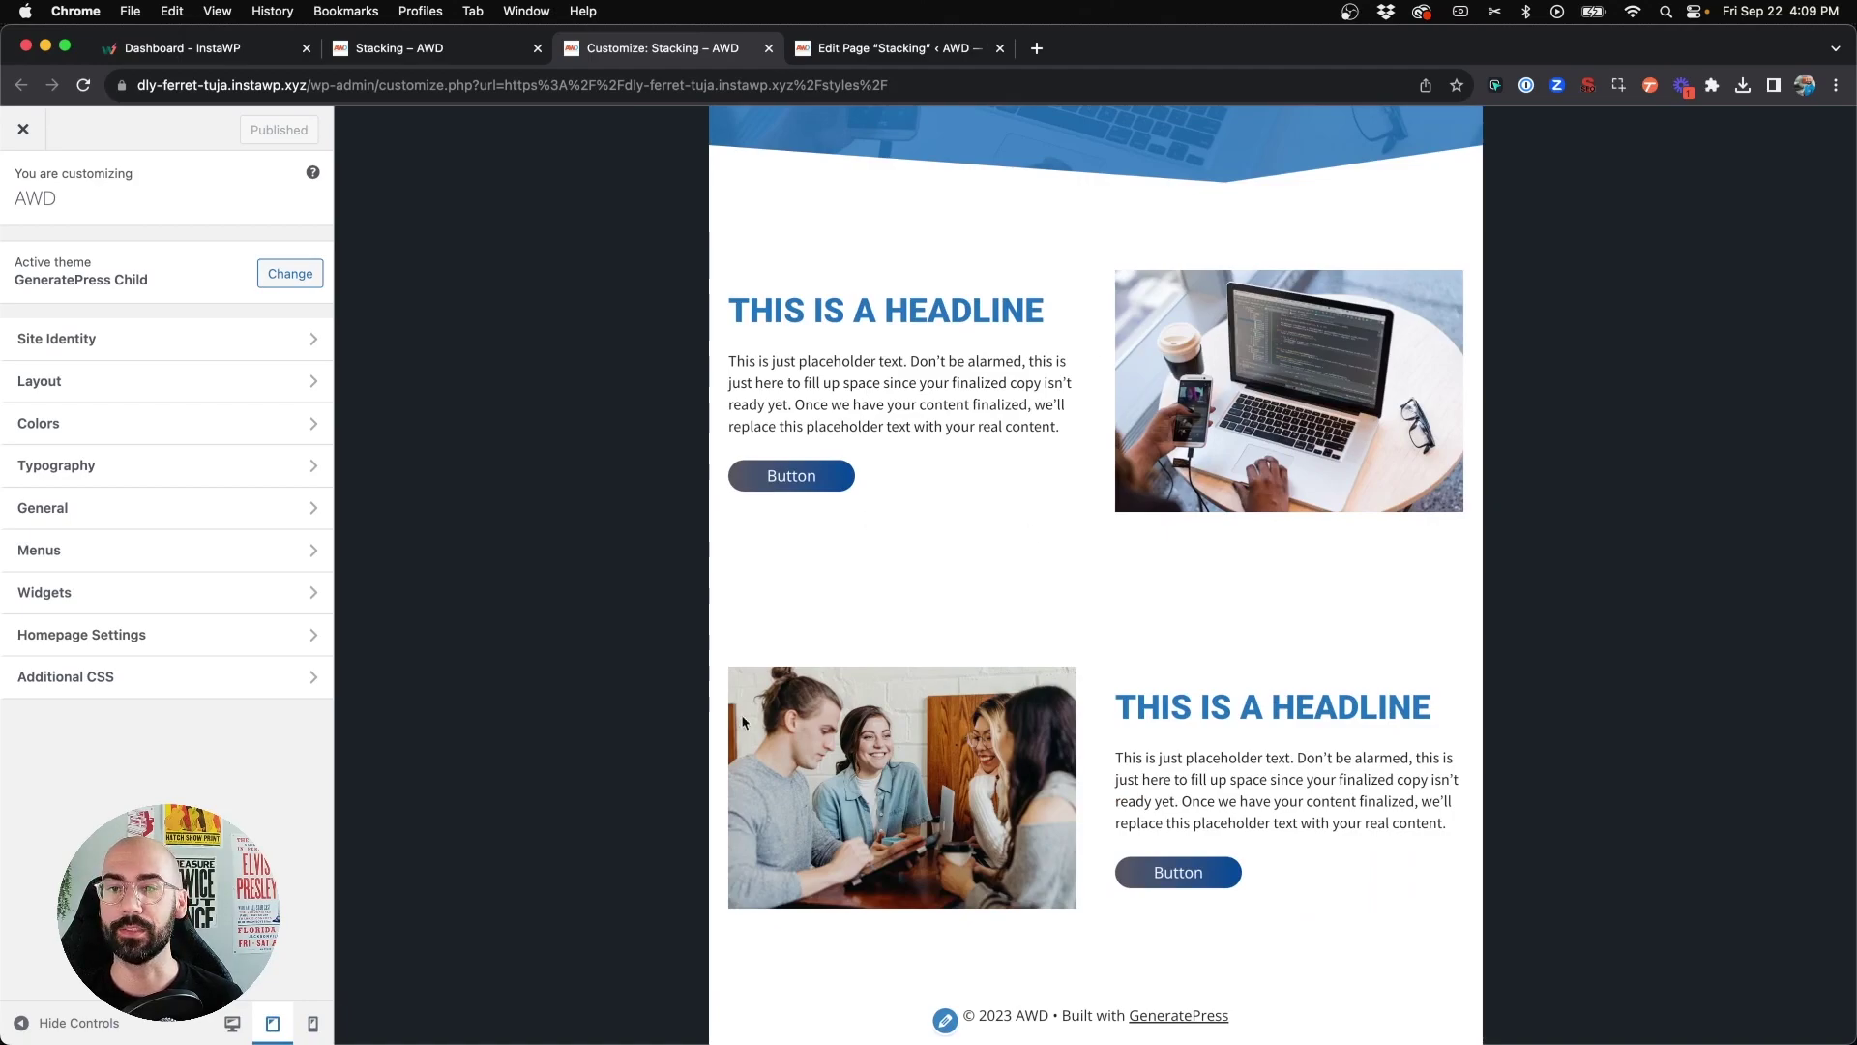
Switch the Customizer preview back to desktop width, with image beside text
left_click(232, 1027)
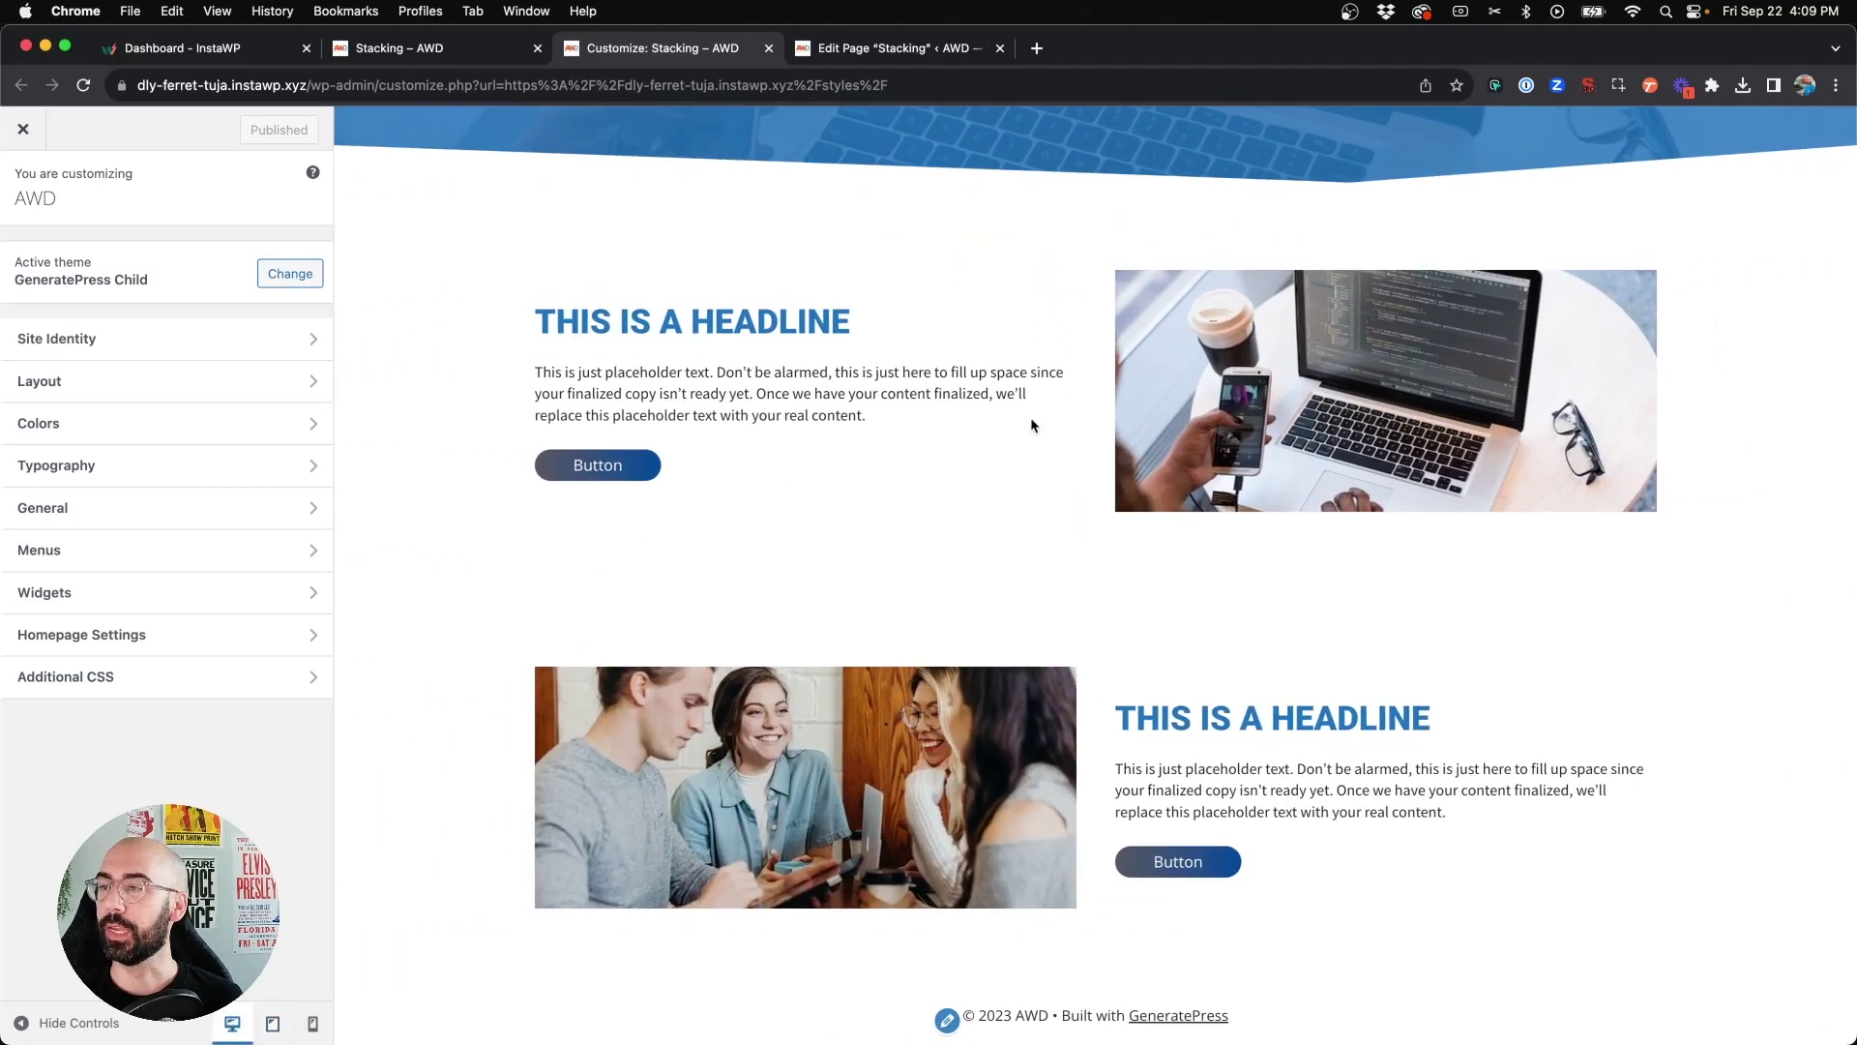